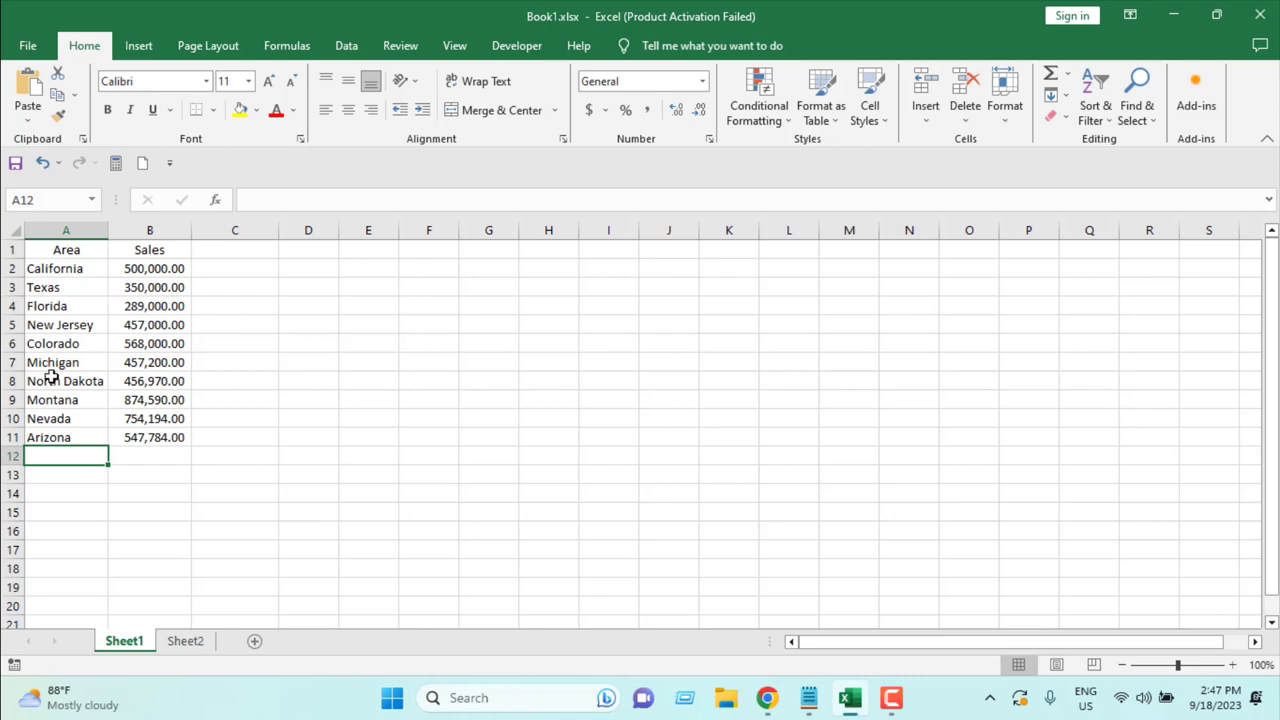
# Type the label 'Total' in A12, just below the last state
pyautogui.click(44, 254)
pyautogui.click(147, 438)
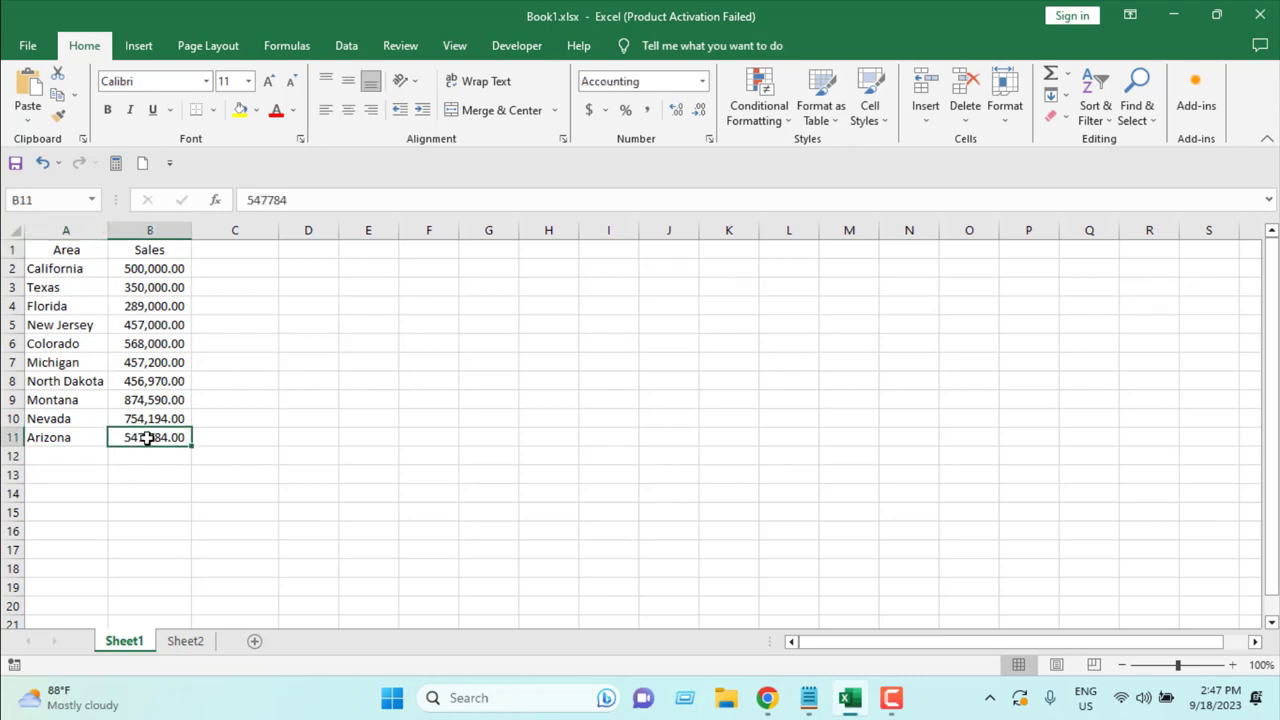
pyautogui.click(91, 456)
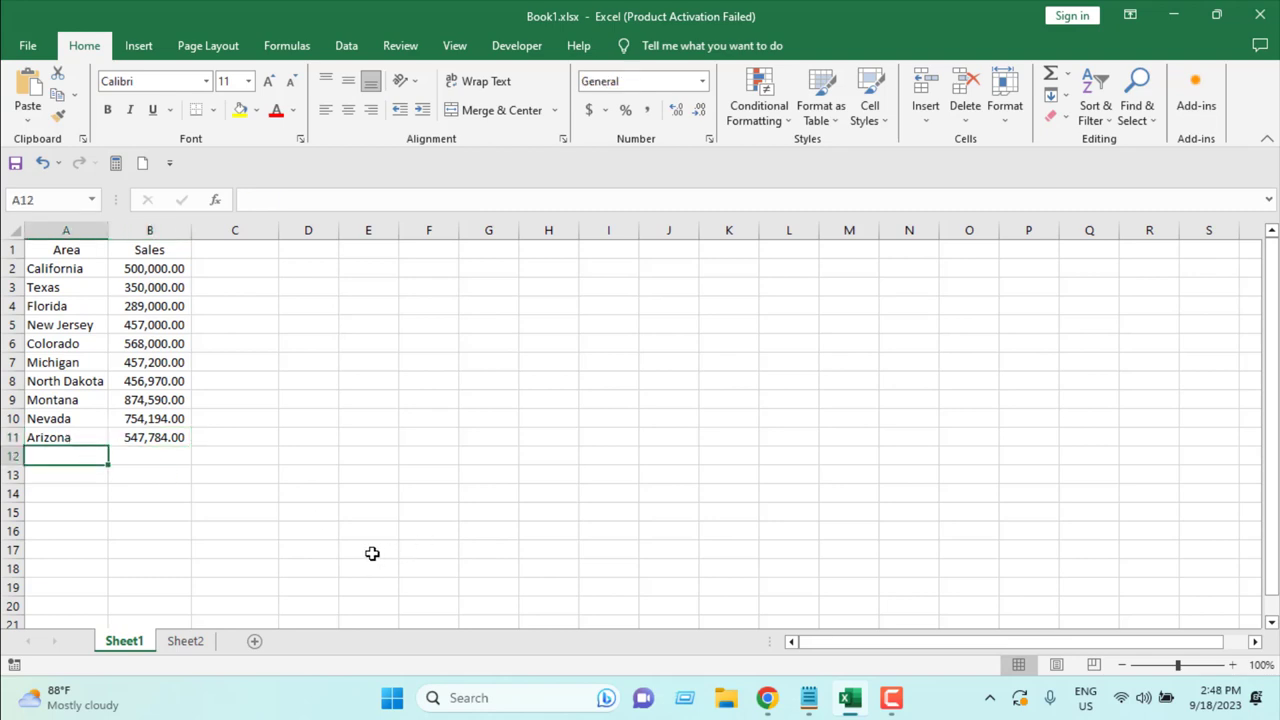
pyautogui.write('Total')
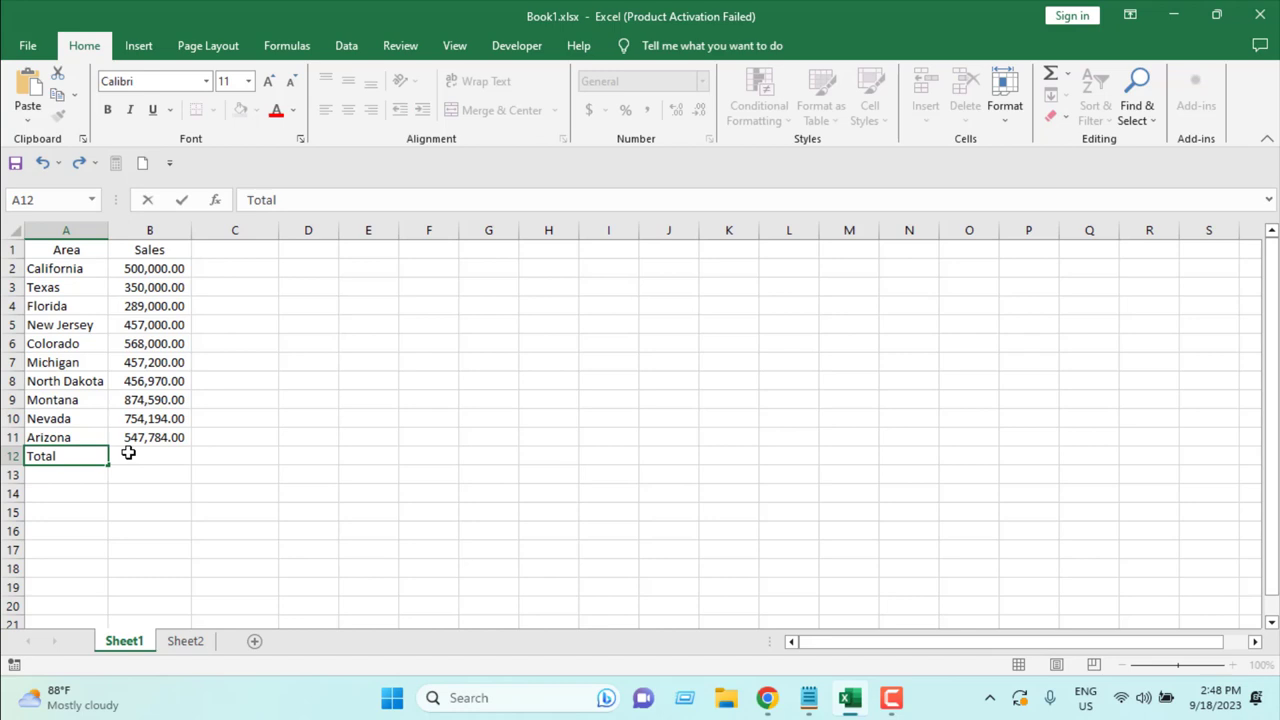
pyautogui.press('Tab')
# Enter =SUM(B2:B11) in B12, totalling the sales to 5,254,738.00
pyautogui.write('=')
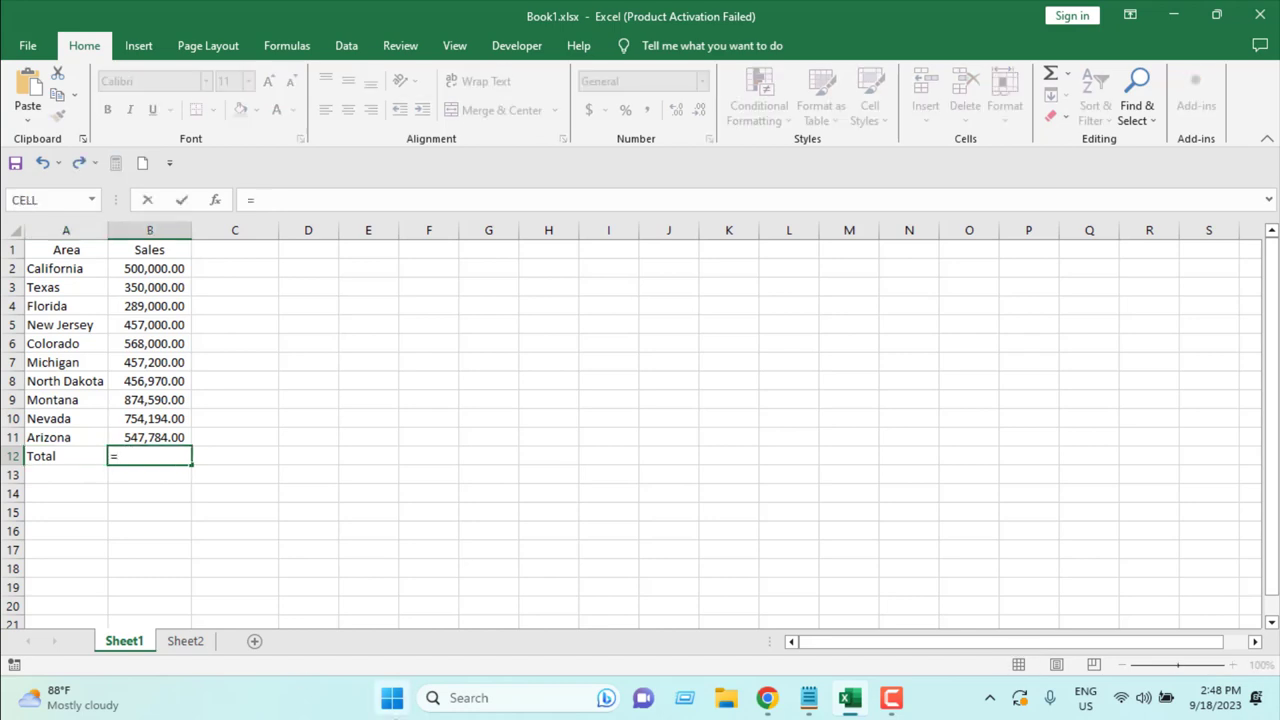
pyautogui.write('Sum')
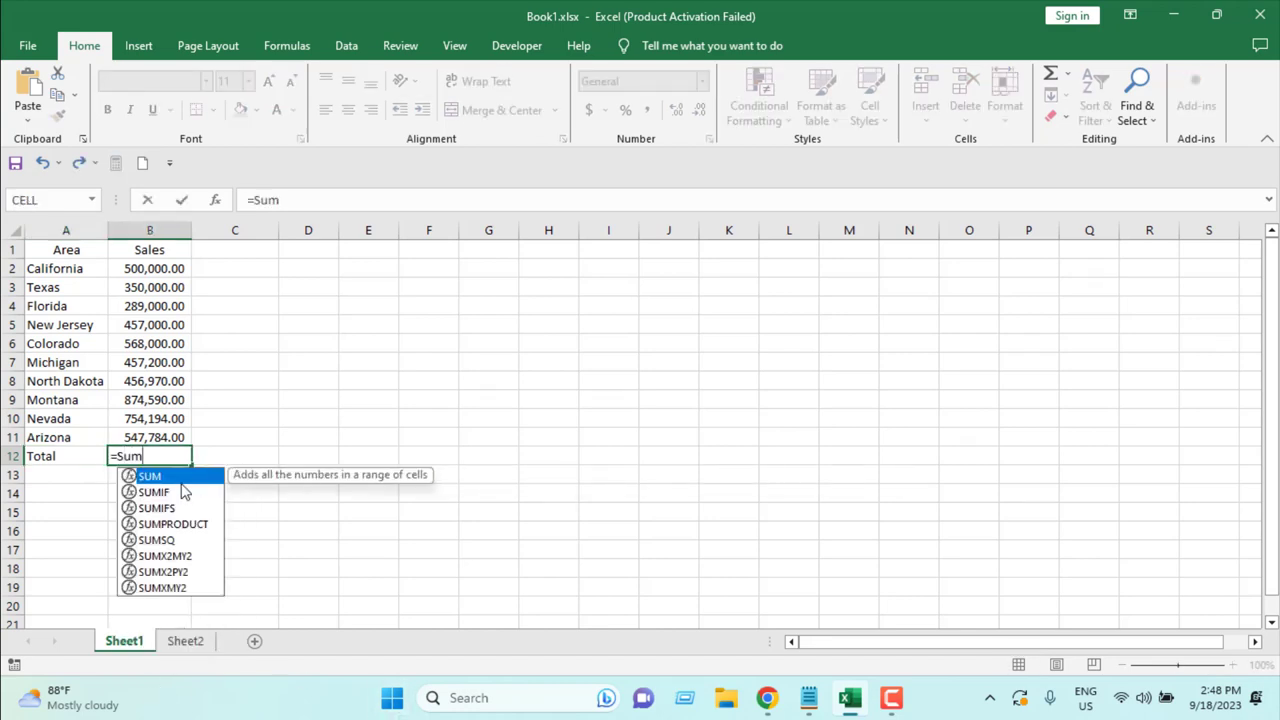
pyautogui.press('Tab')
pyautogui.moveTo(143, 268); pyautogui.dragTo(160, 430)
pyautogui.write(')')
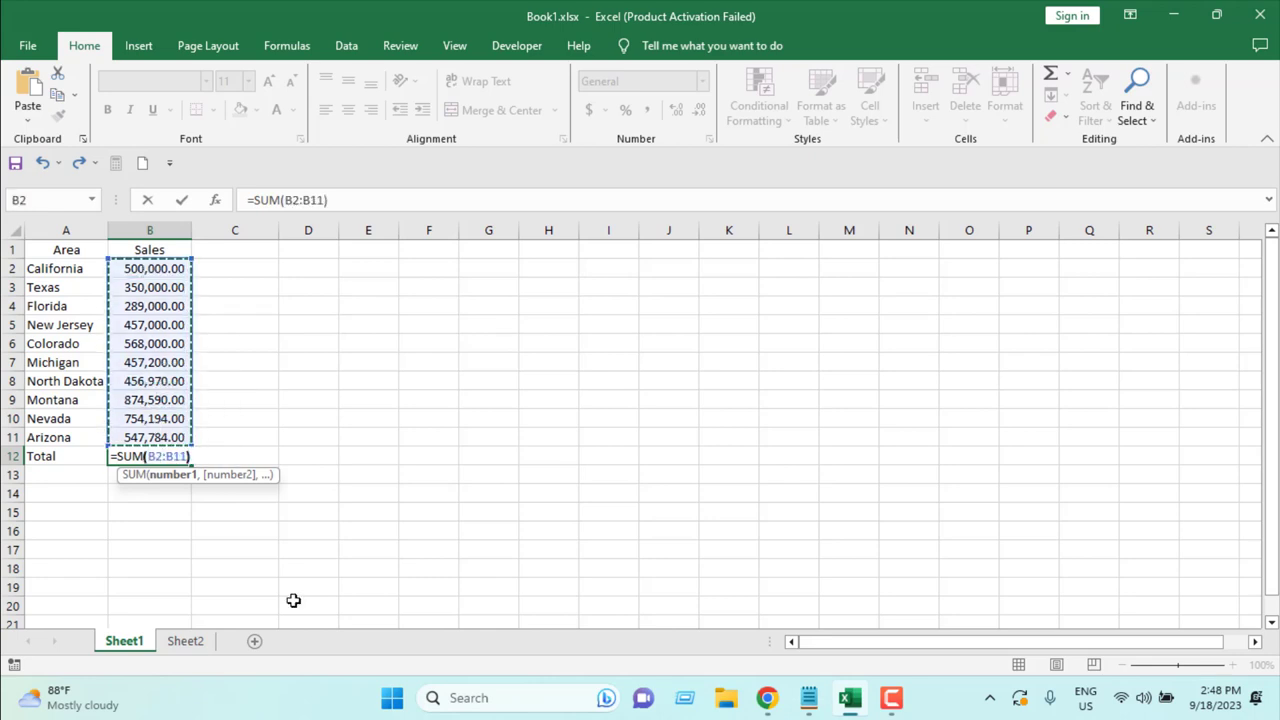
pyautogui.press('Return')
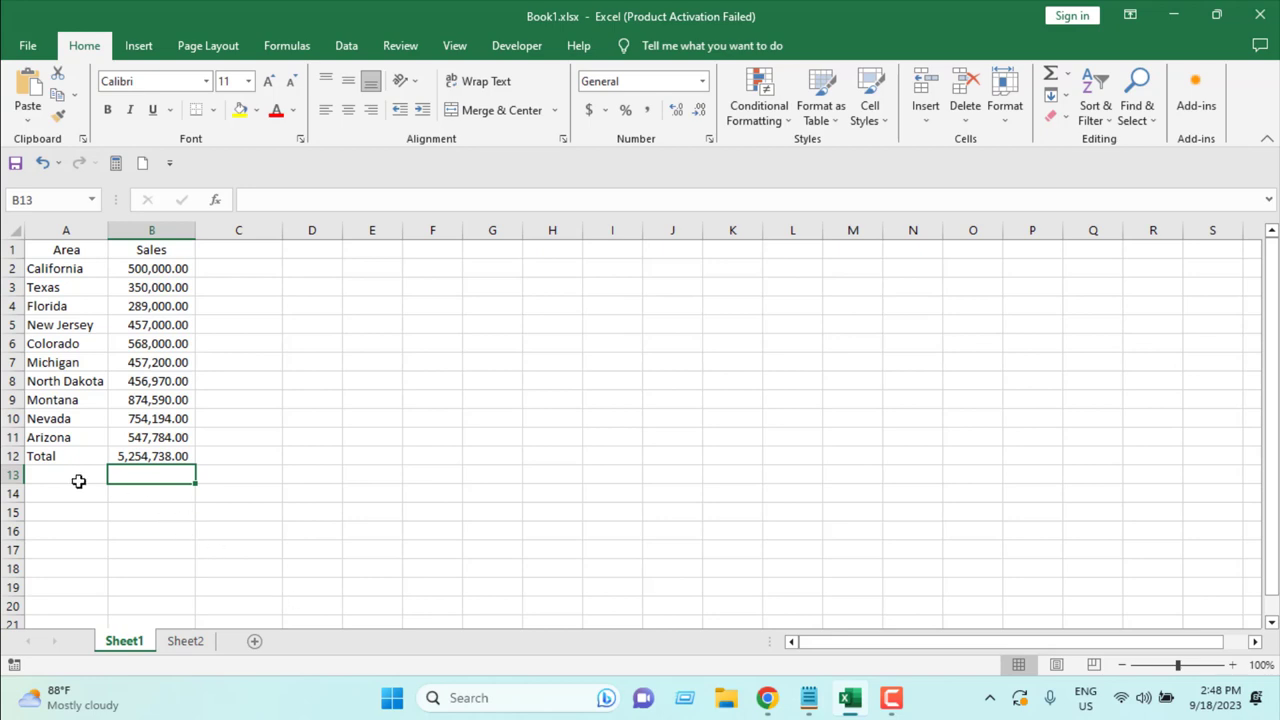
# Sort by Sales largest to smallest, expanding to Area; Total jumps to row 2
pyautogui.click(155, 231)
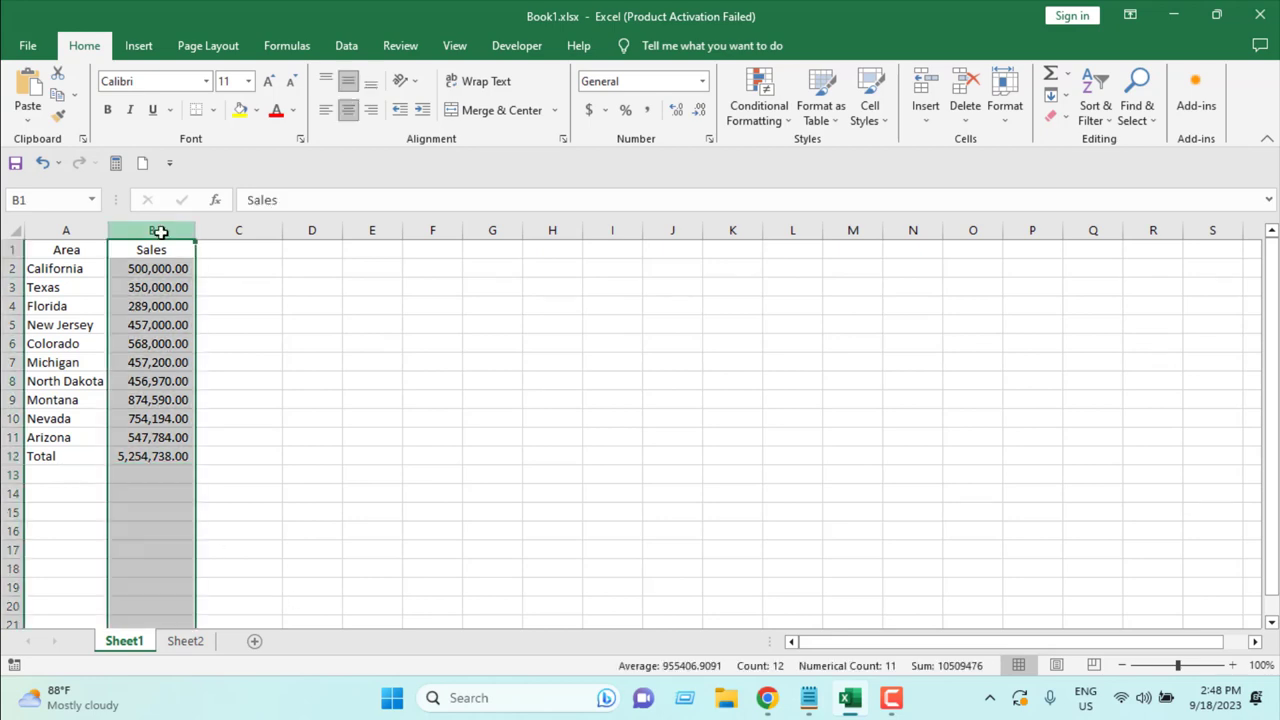
pyautogui.click(1088, 85)
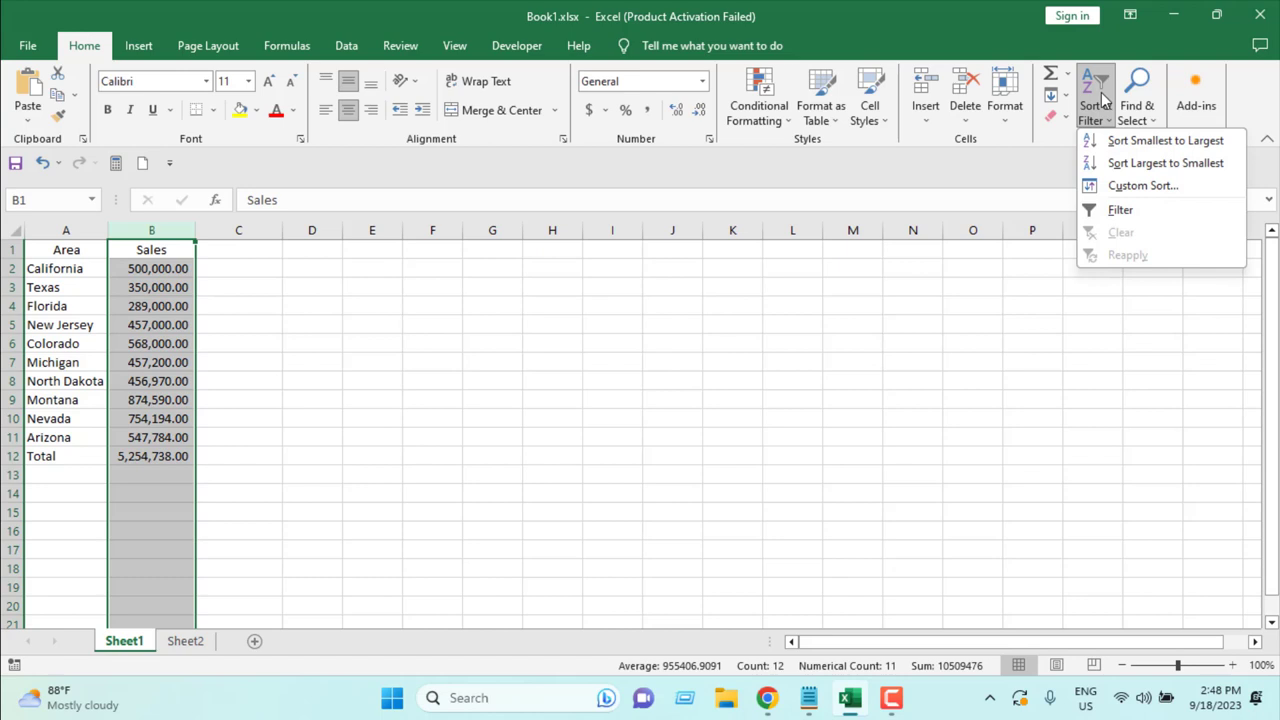
pyautogui.click(1147, 166)
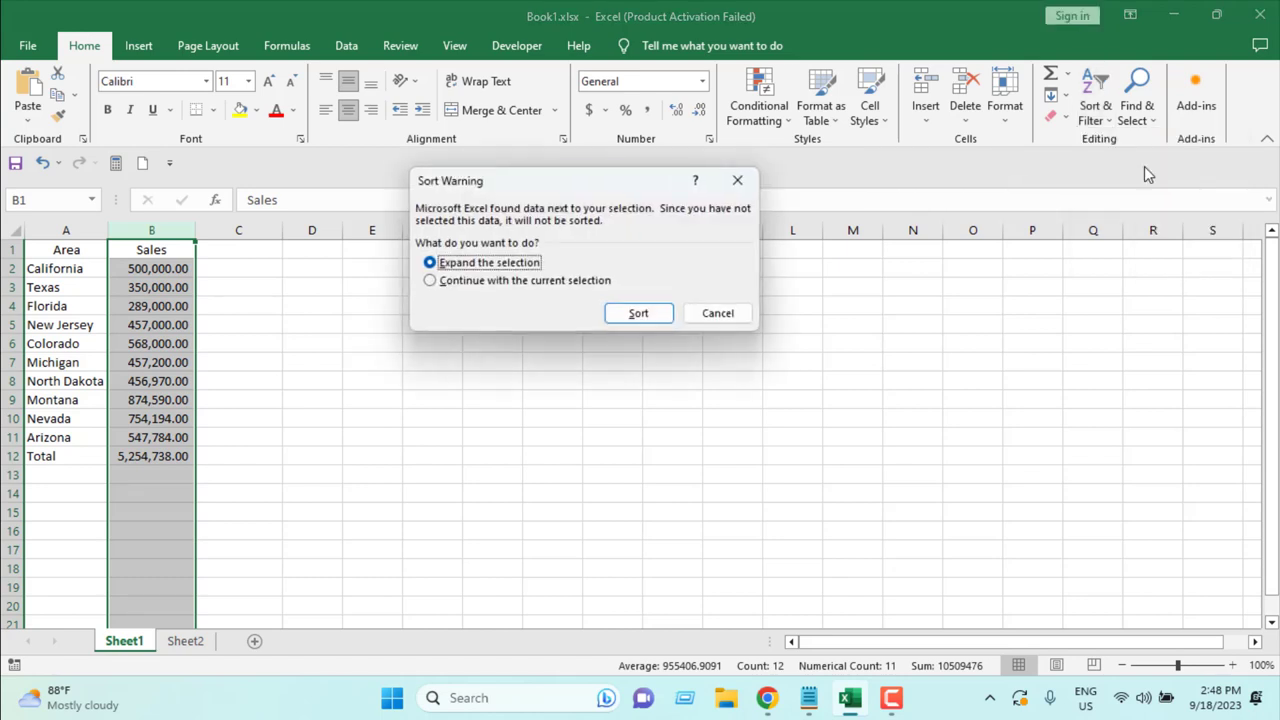
pyautogui.click(638, 313)
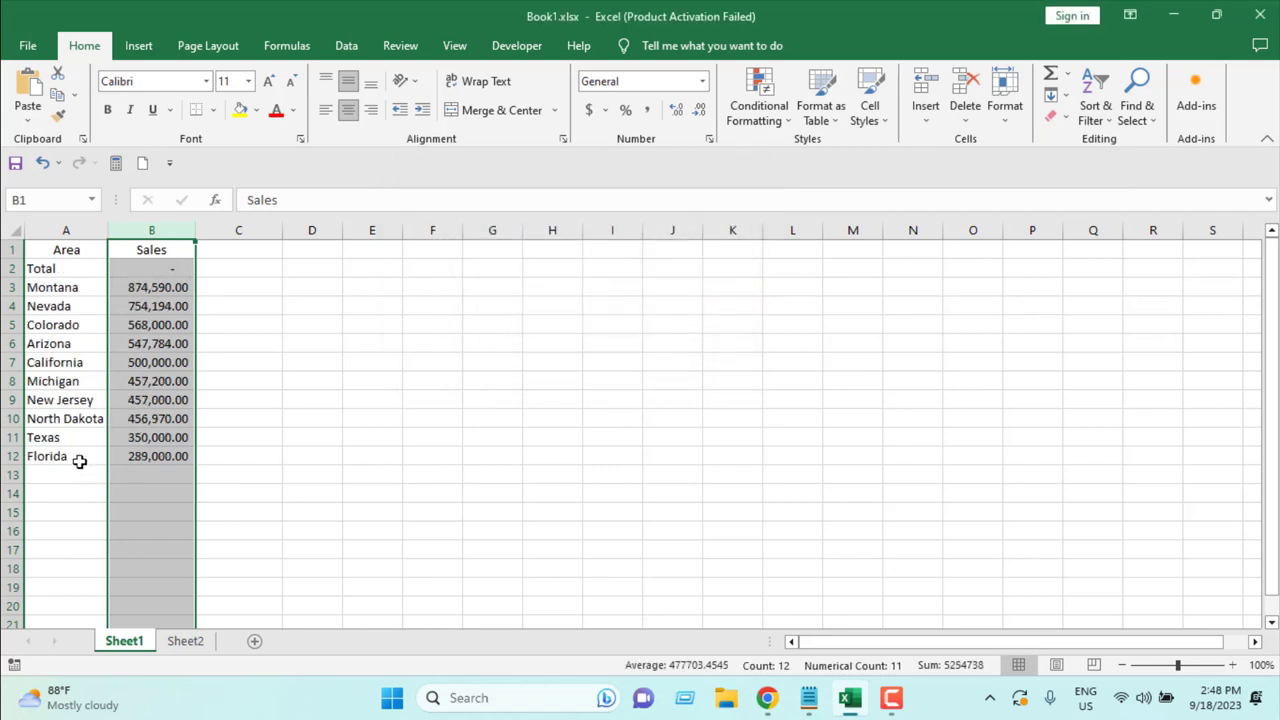
pyautogui.click(36, 268)
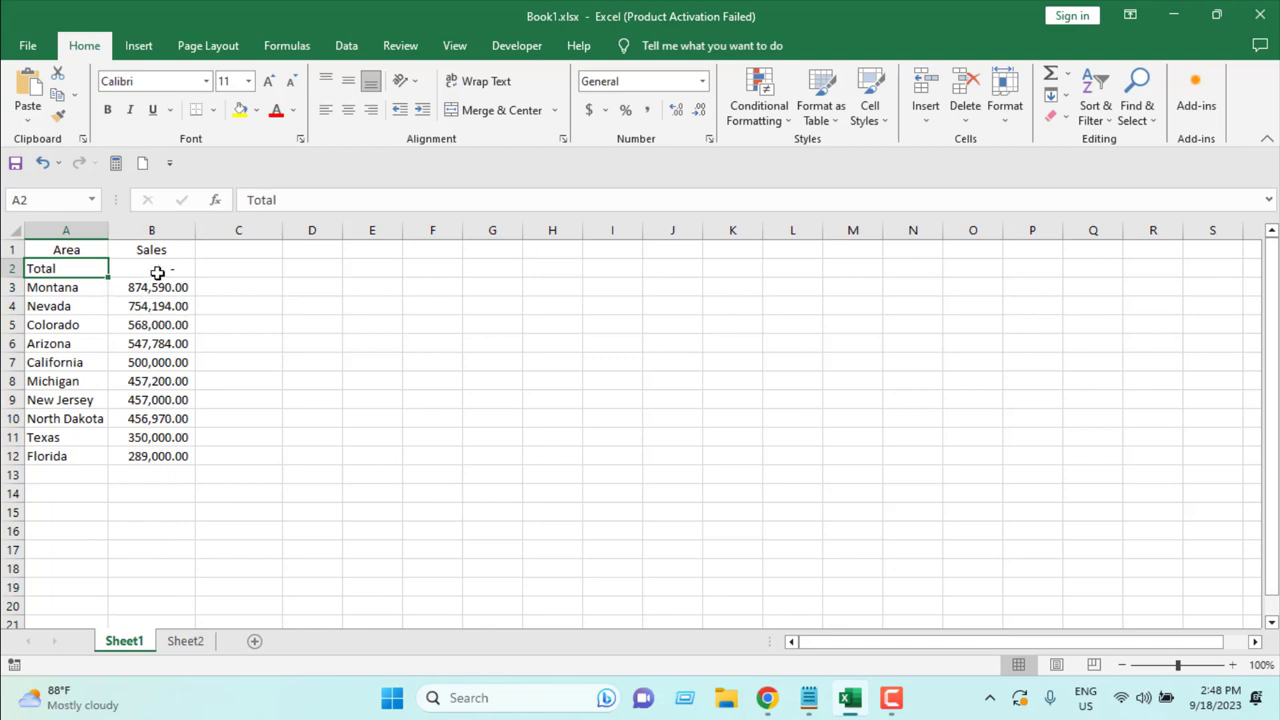
# Undo the sort and hide rows 6–8
pyautogui.hotkey('ctrl', 'z')
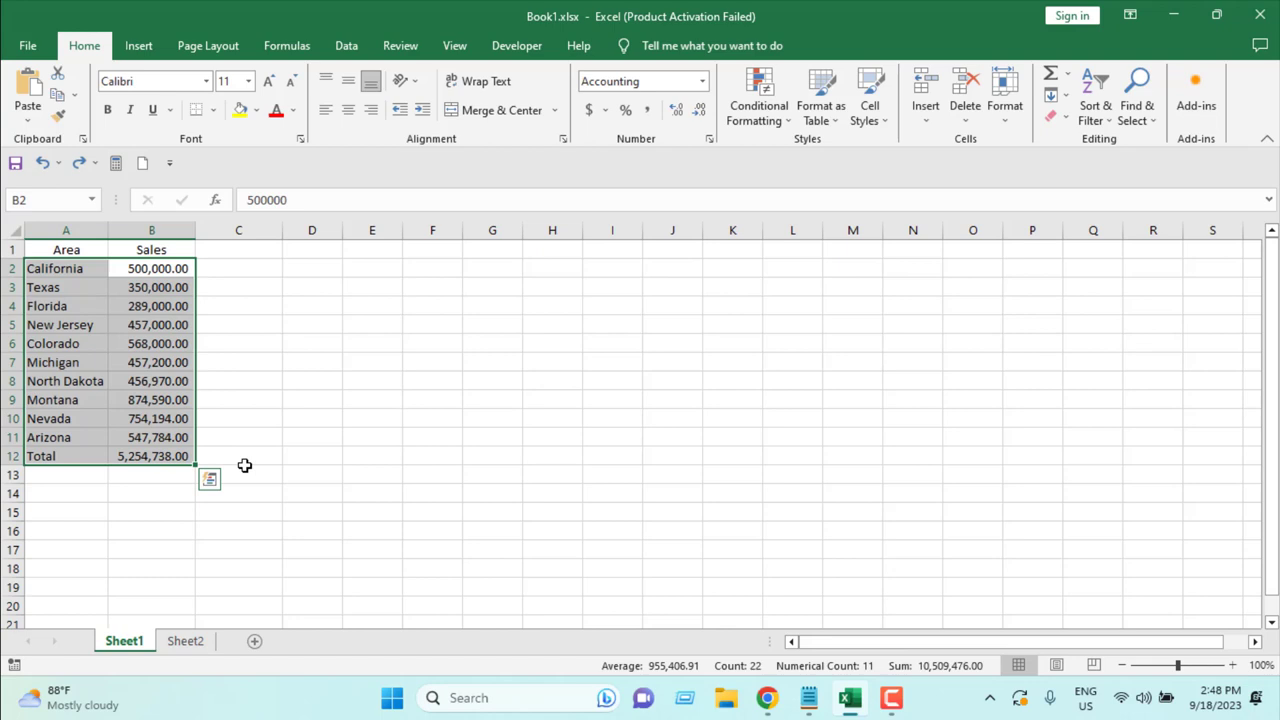
pyautogui.click(8, 381)
pyautogui.moveTo(8, 381); pyautogui.dragTo(8, 343)
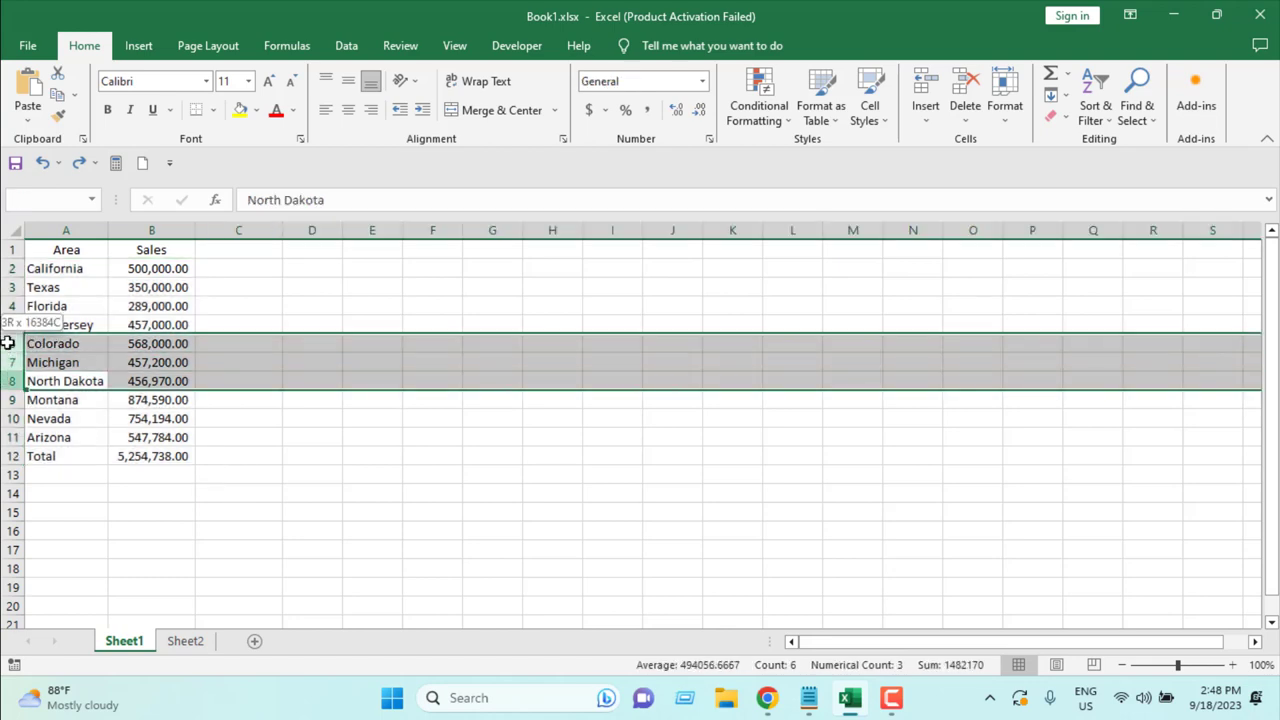
pyautogui.rightClick(108, 370)
pyautogui.click(151, 329)
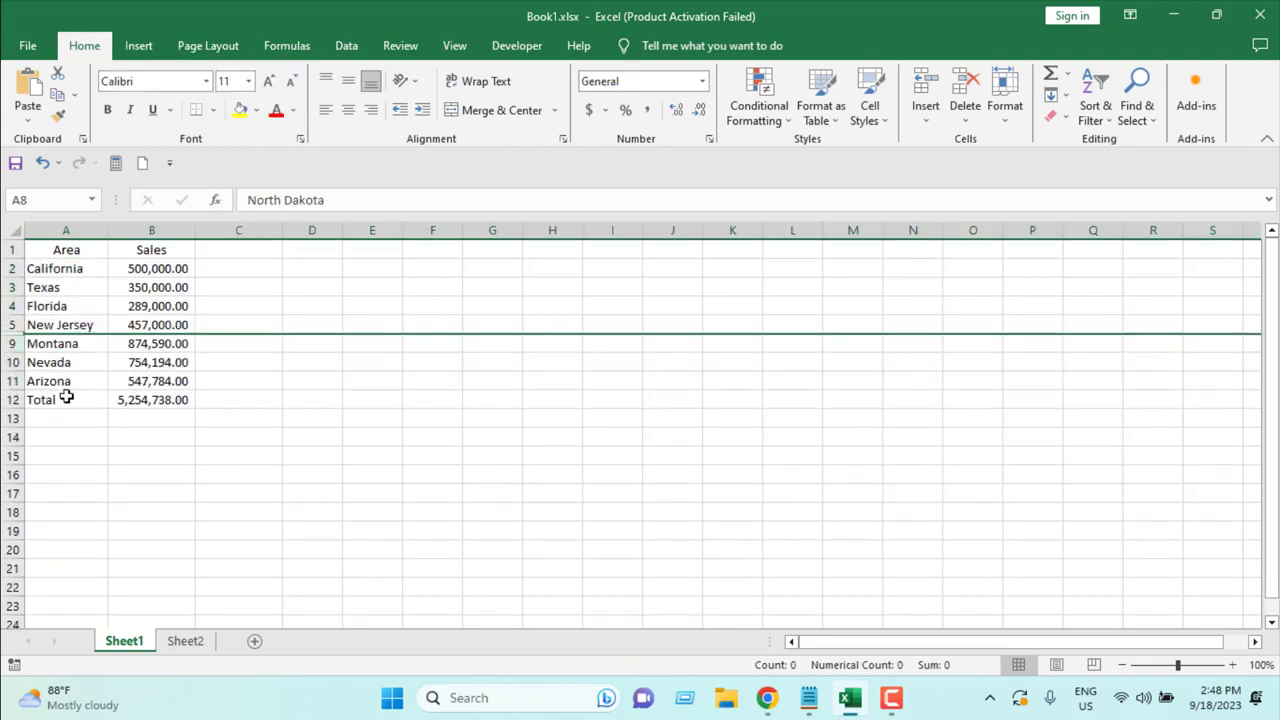
# Check the B12 total, then undo to unhide the rows and clear the SUM formula
pyautogui.click(125, 401)
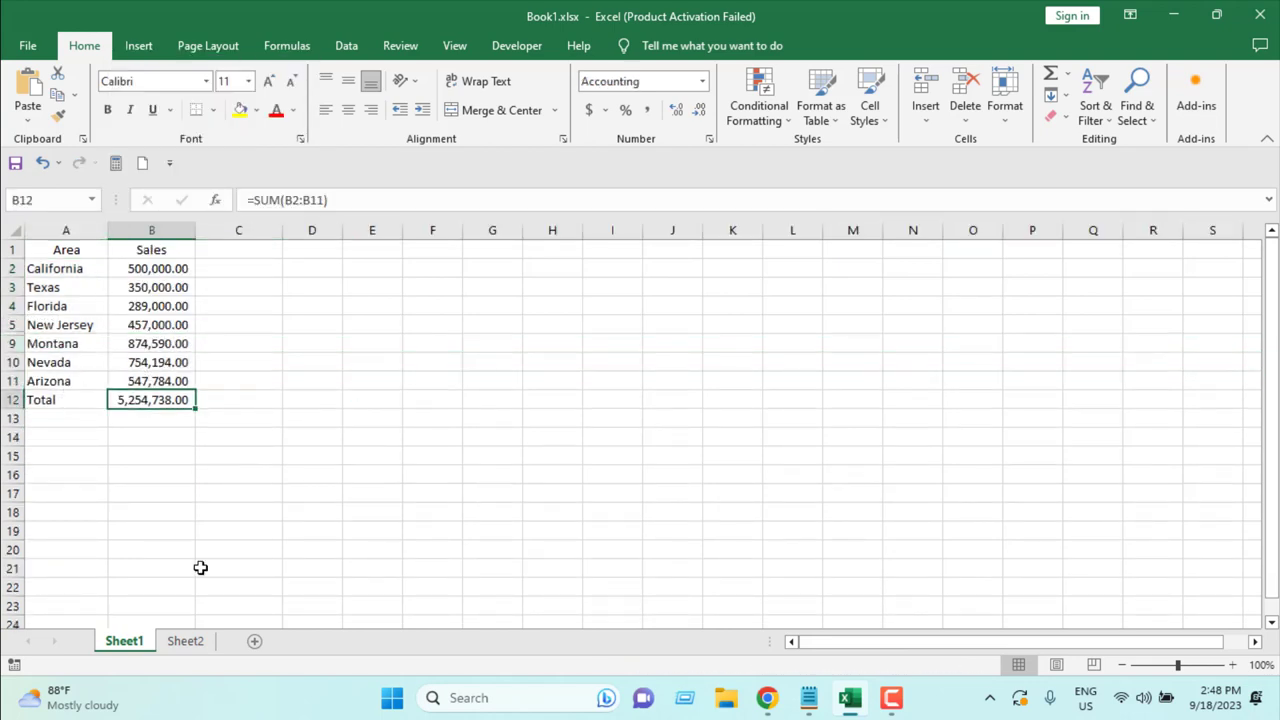
pyautogui.click(142, 438)
pyautogui.hotkey('ctrl', 'z')
pyautogui.hotkey('ctrl', 'z')
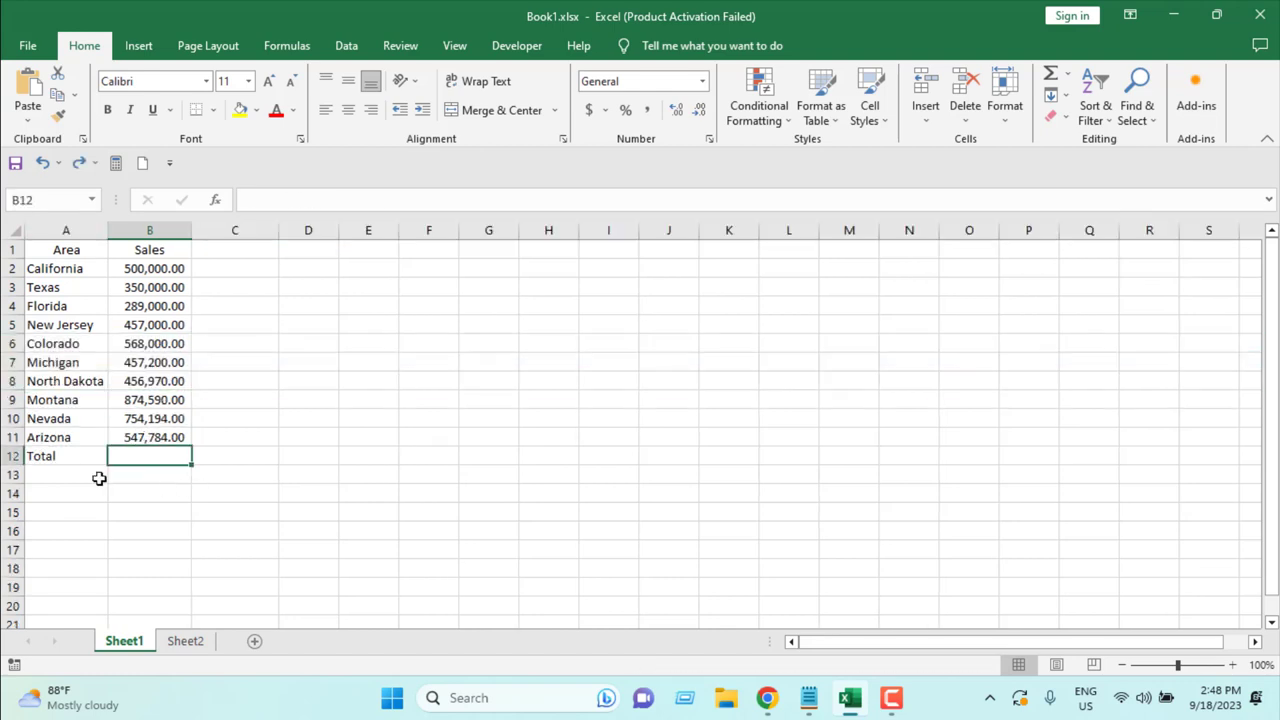
# Clear A12:B12 and convert A1:B11 into a table with headers
pyautogui.moveTo(57, 456); pyautogui.dragTo(122, 454)
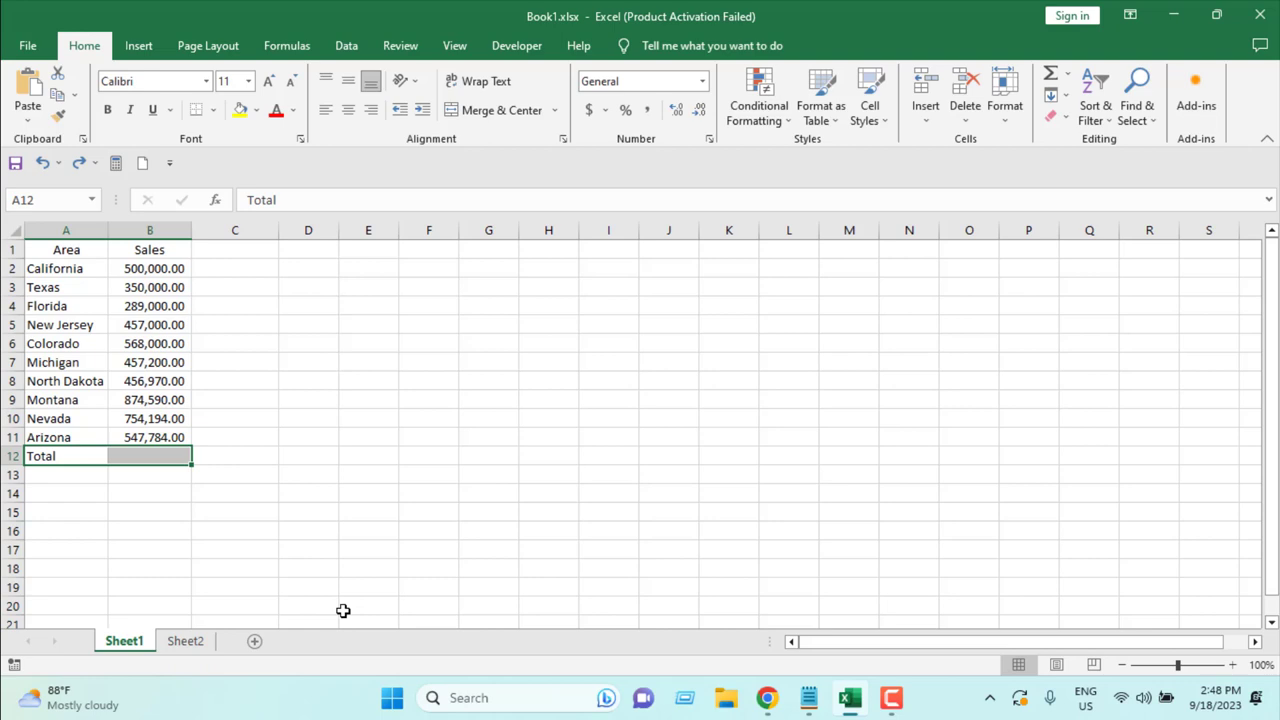
pyautogui.press('Delete')
pyautogui.click(99, 344)
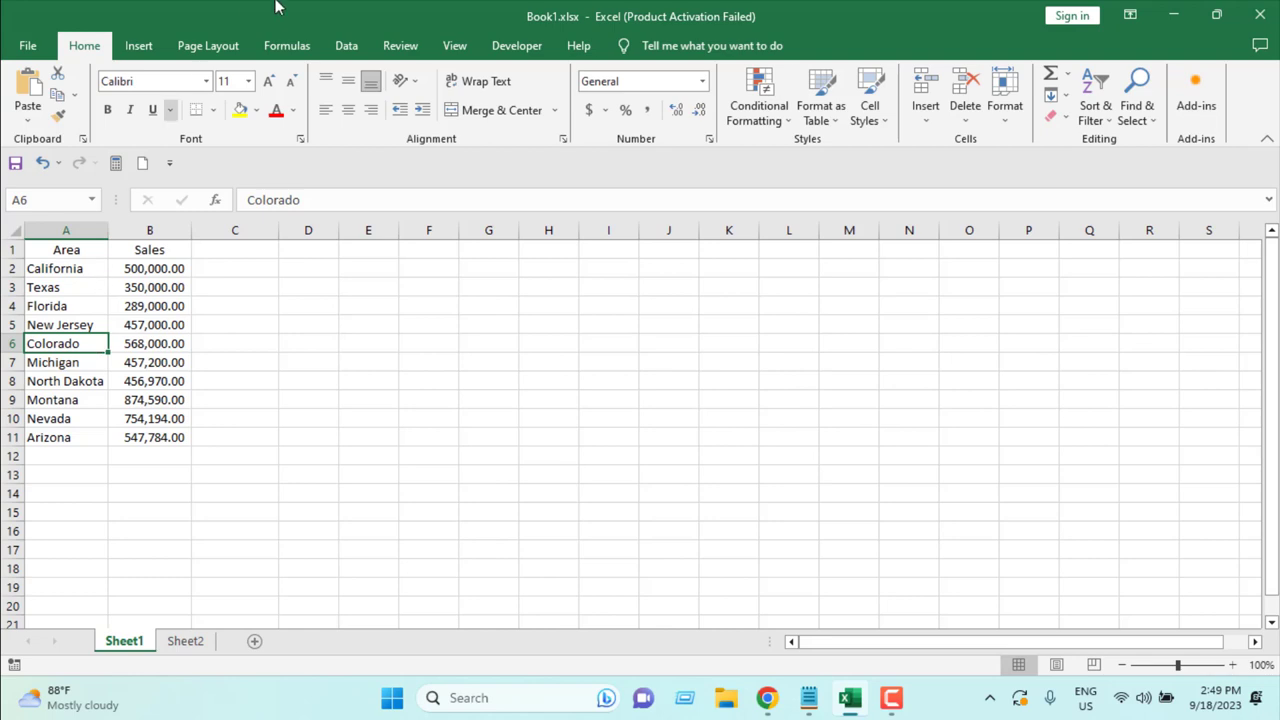
pyautogui.click(140, 47)
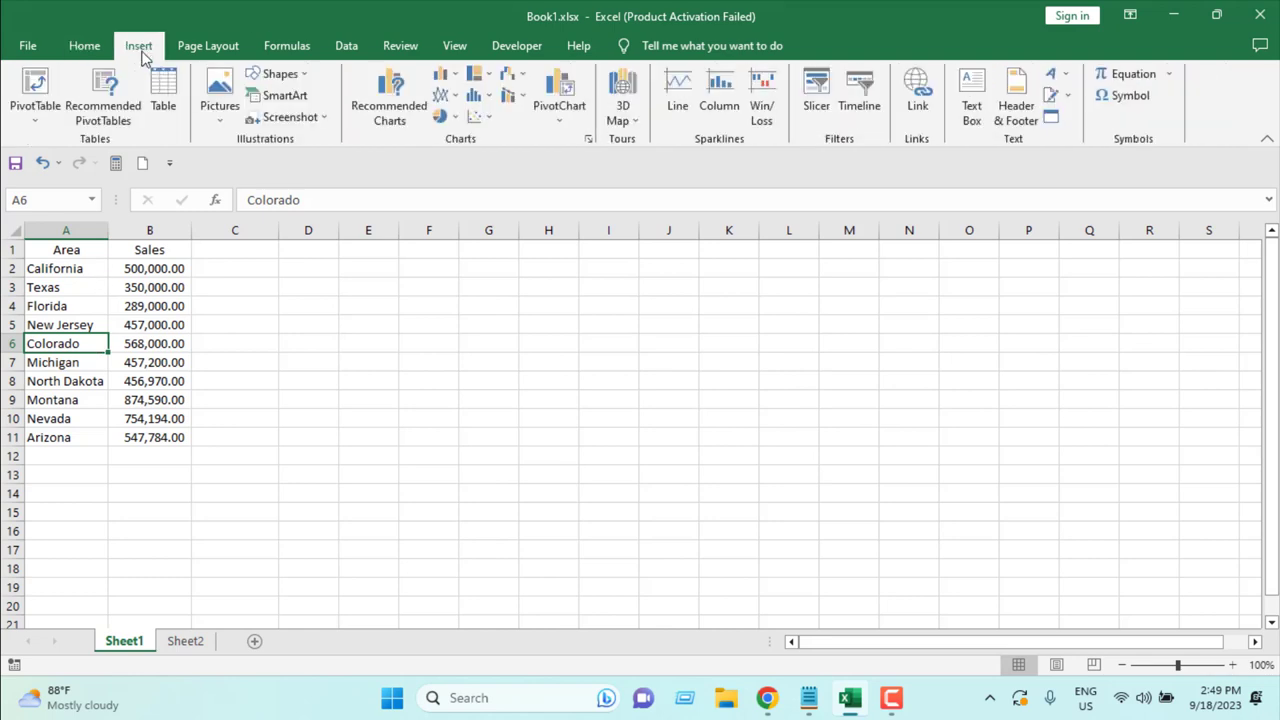
pyautogui.click(163, 100)
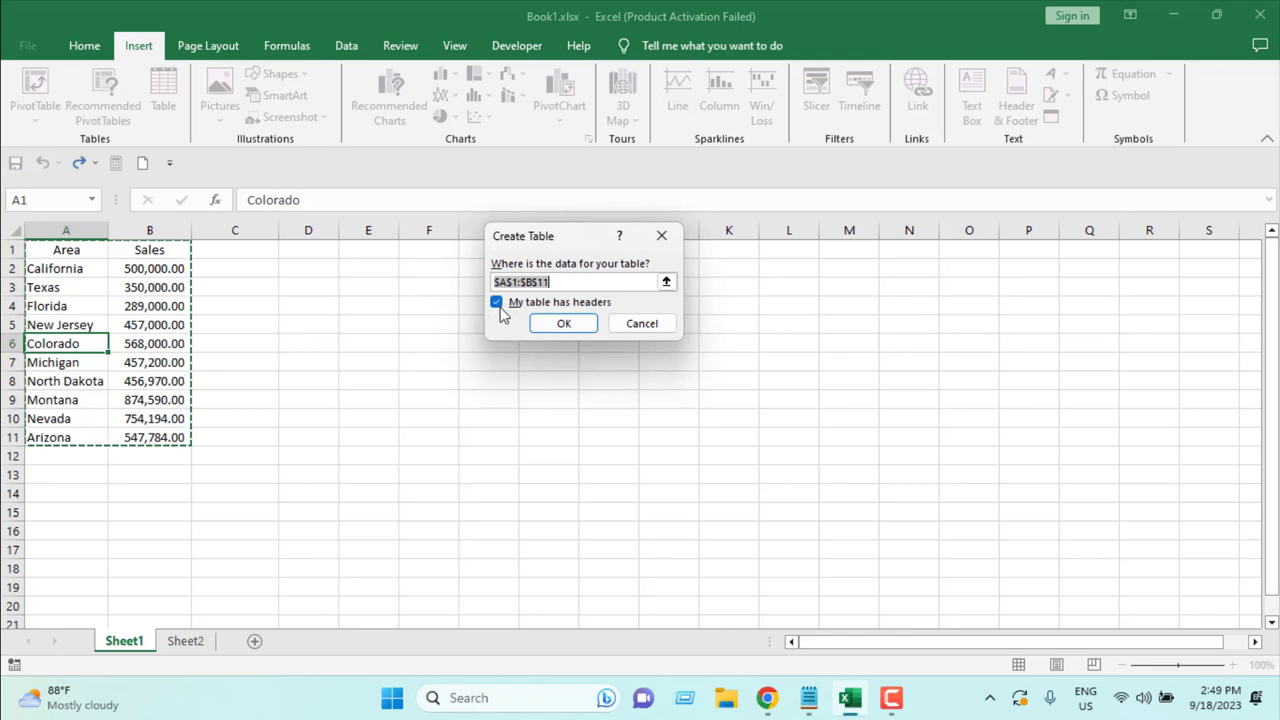
pyautogui.click(563, 324)
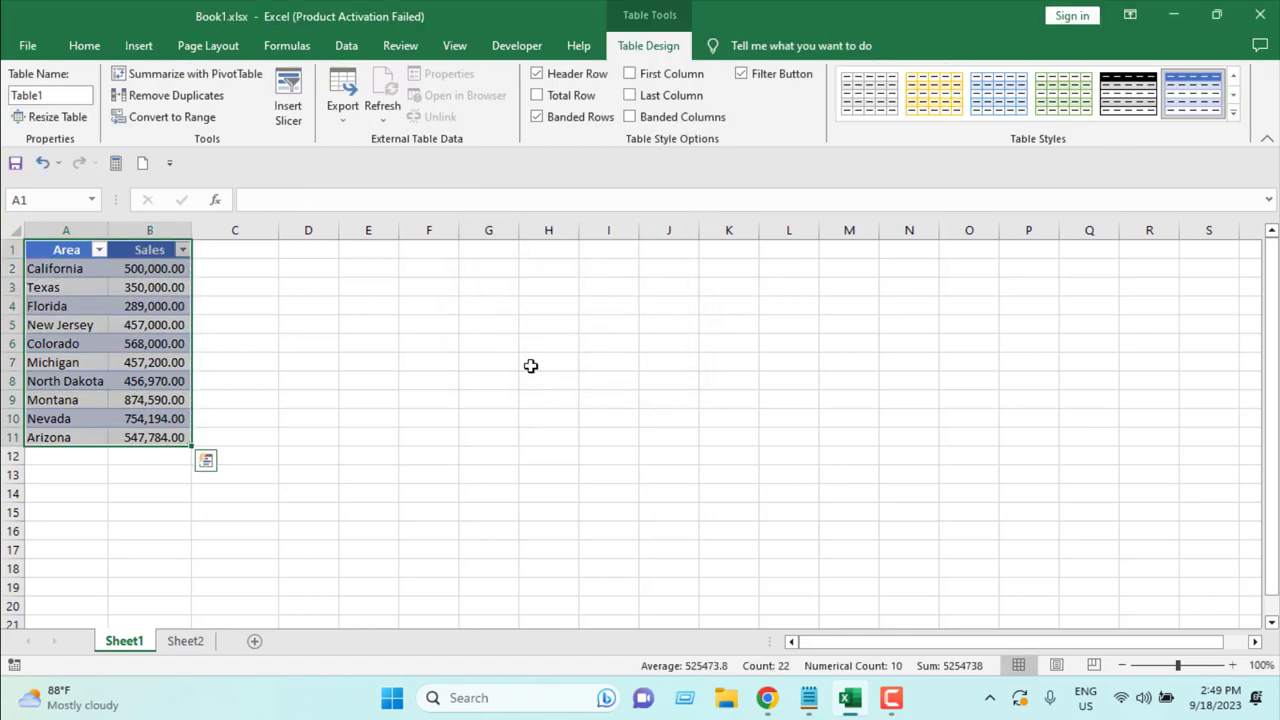
pyautogui.click(386, 470)
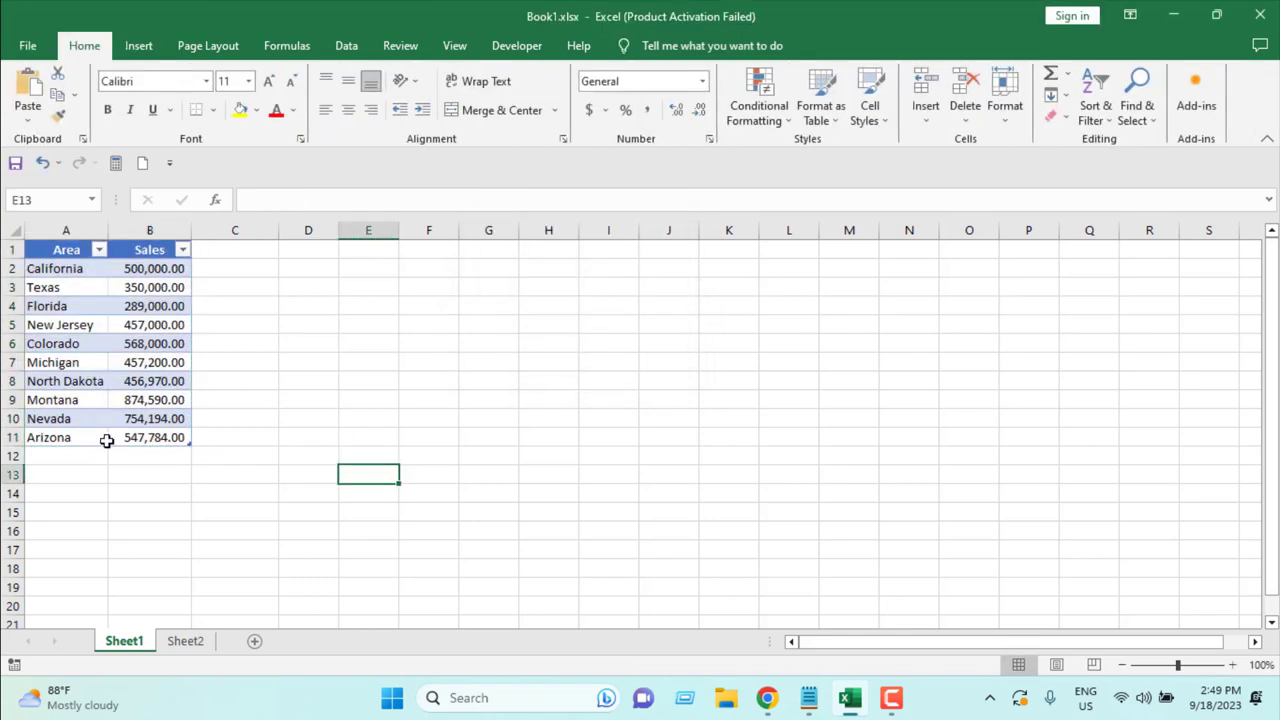
# Enable the table's Total Row and autofit column B to show 5,254,738.00
pyautogui.click(126, 326)
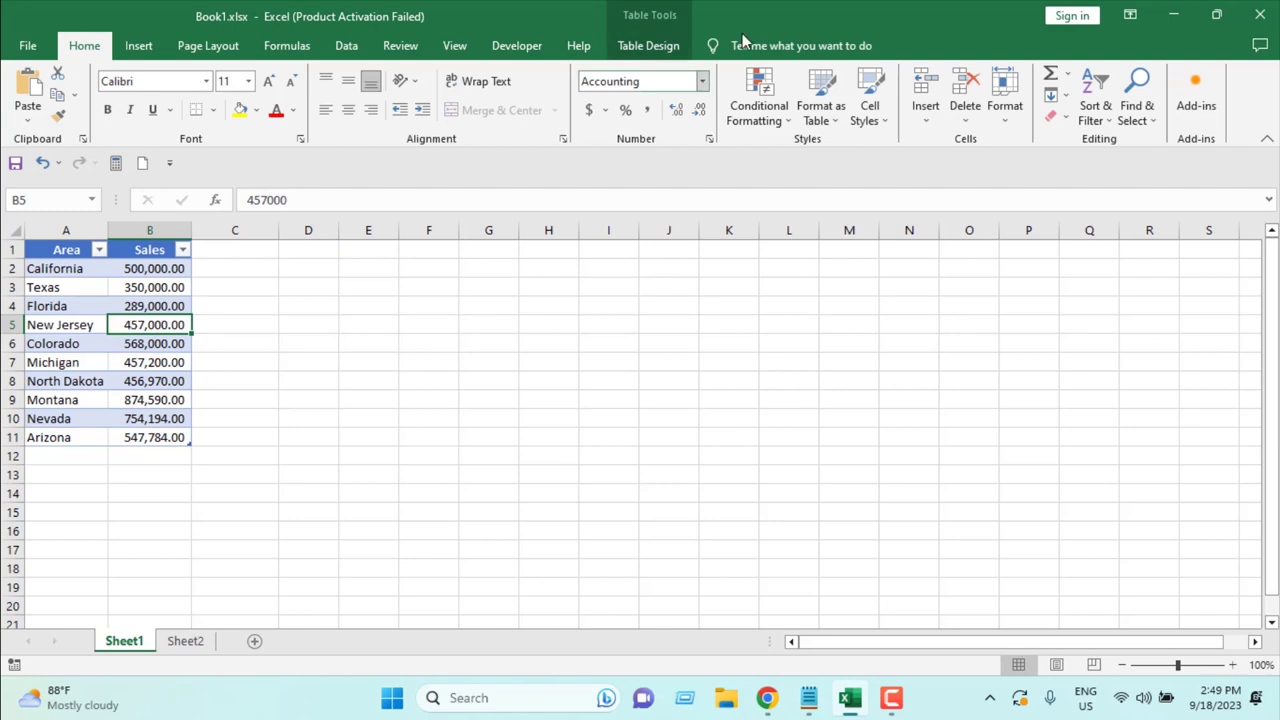
pyautogui.click(655, 46)
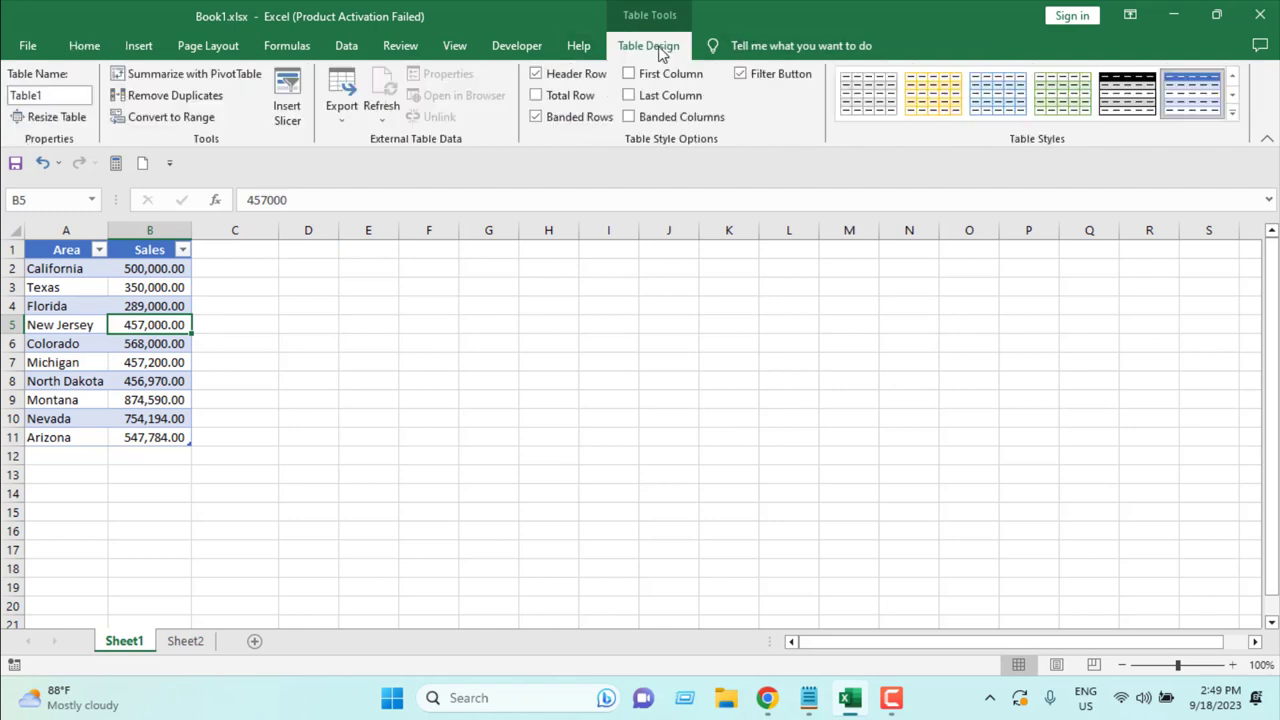
pyautogui.click(537, 97)
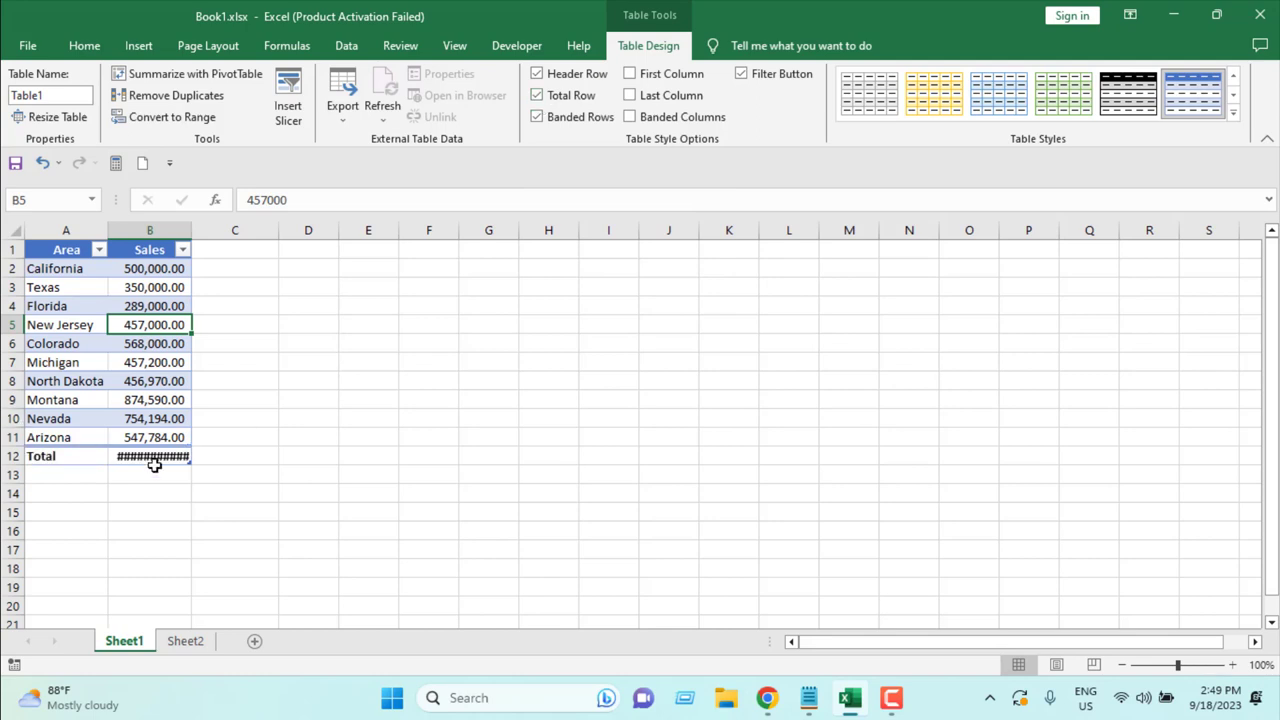
pyautogui.doubleClick(194, 223)
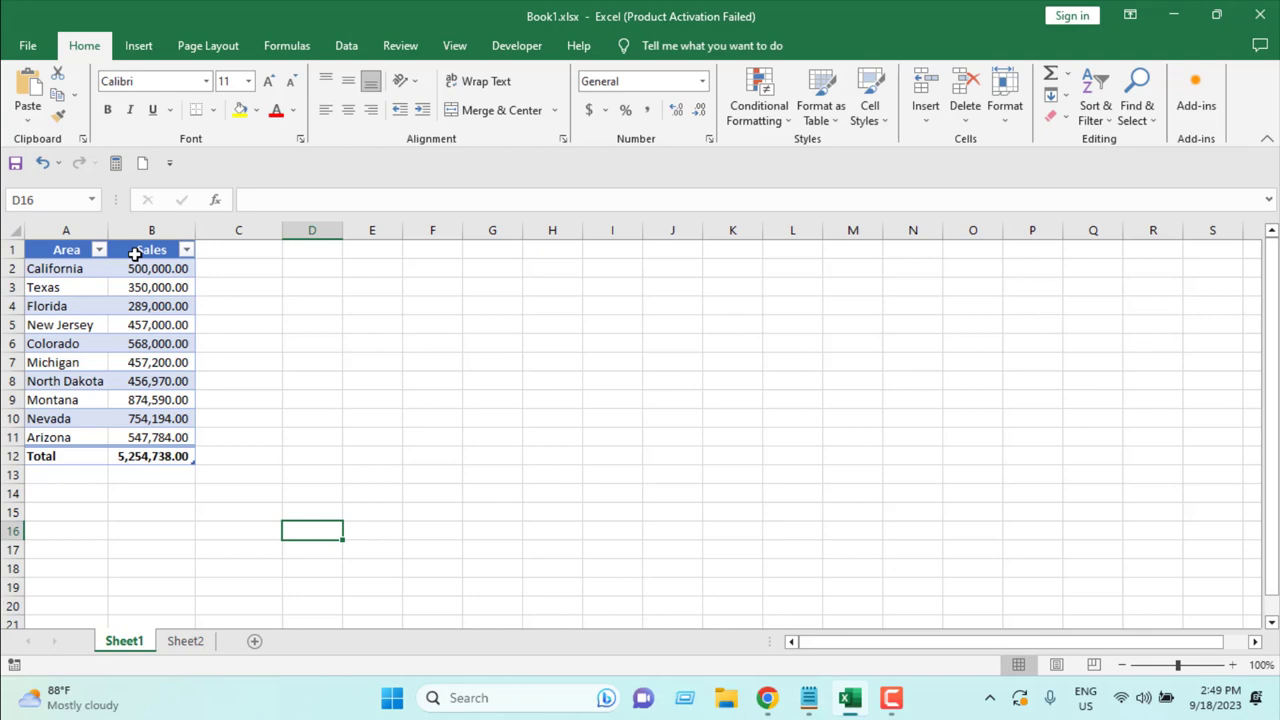
# Sort Sales largest to smallest, then filter out 456,970.00 and 457,200.00
pyautogui.click(185, 251)
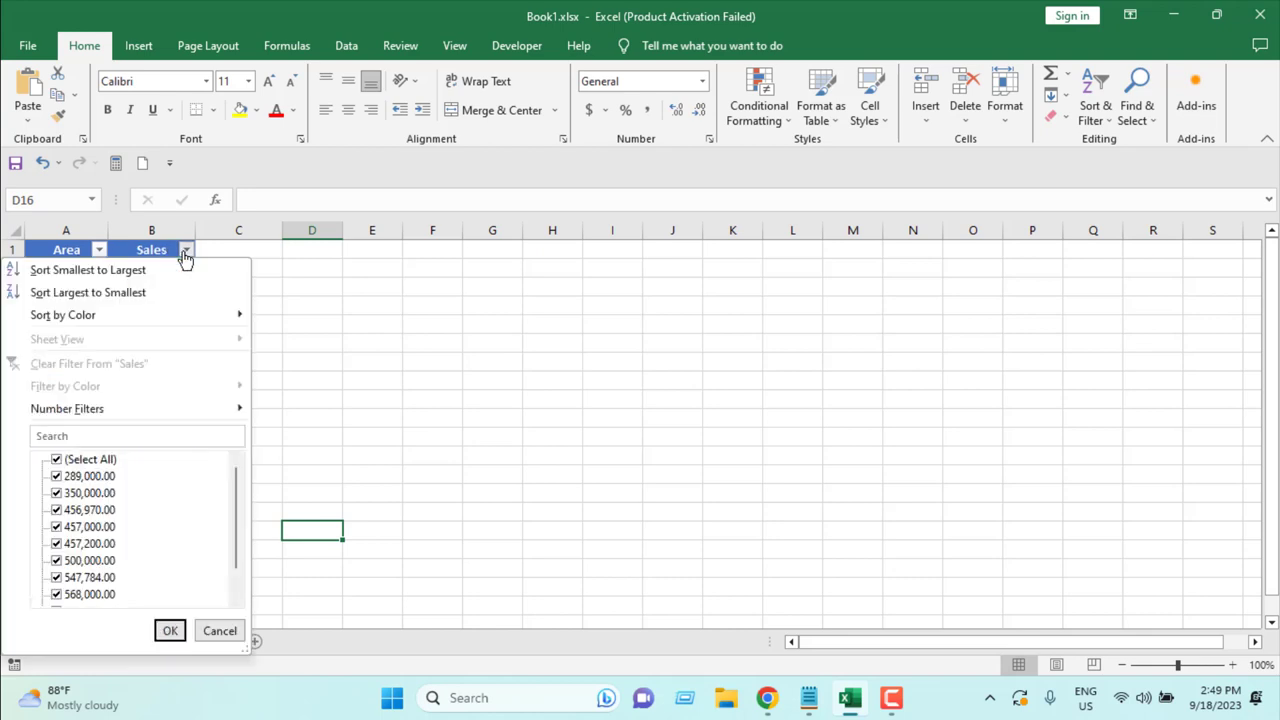
pyautogui.click(88, 292)
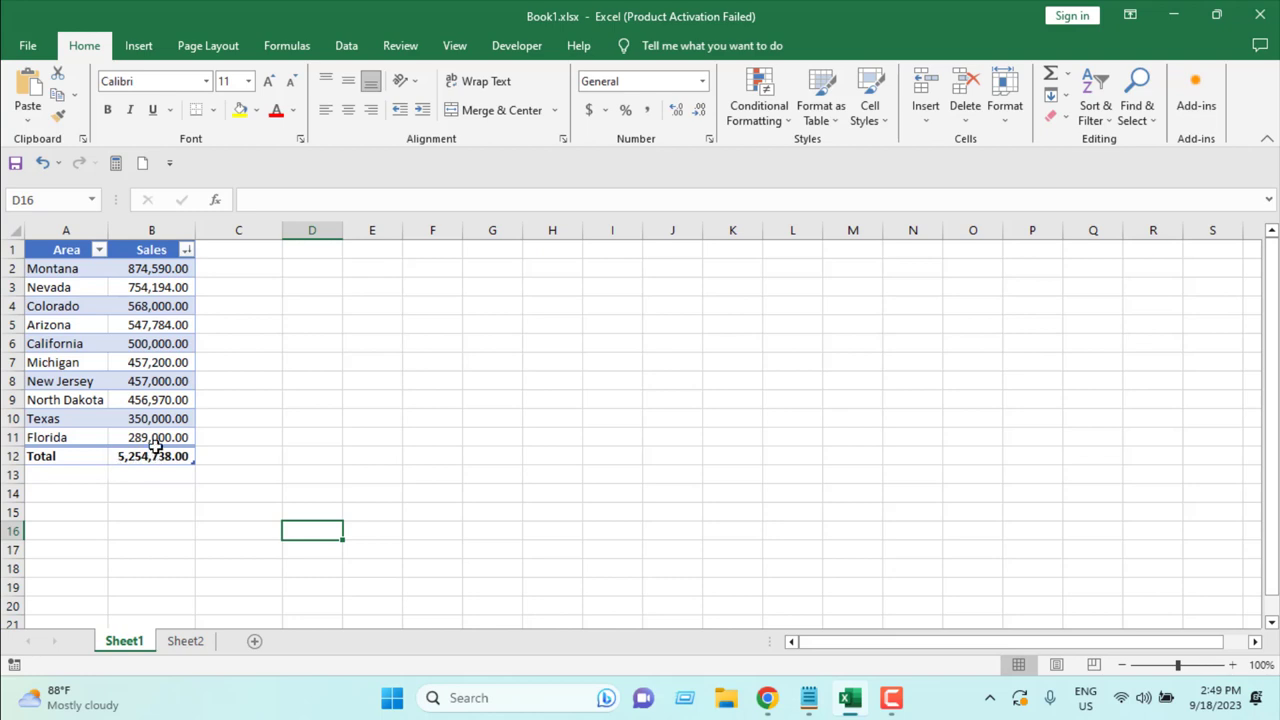
pyautogui.click(186, 250)
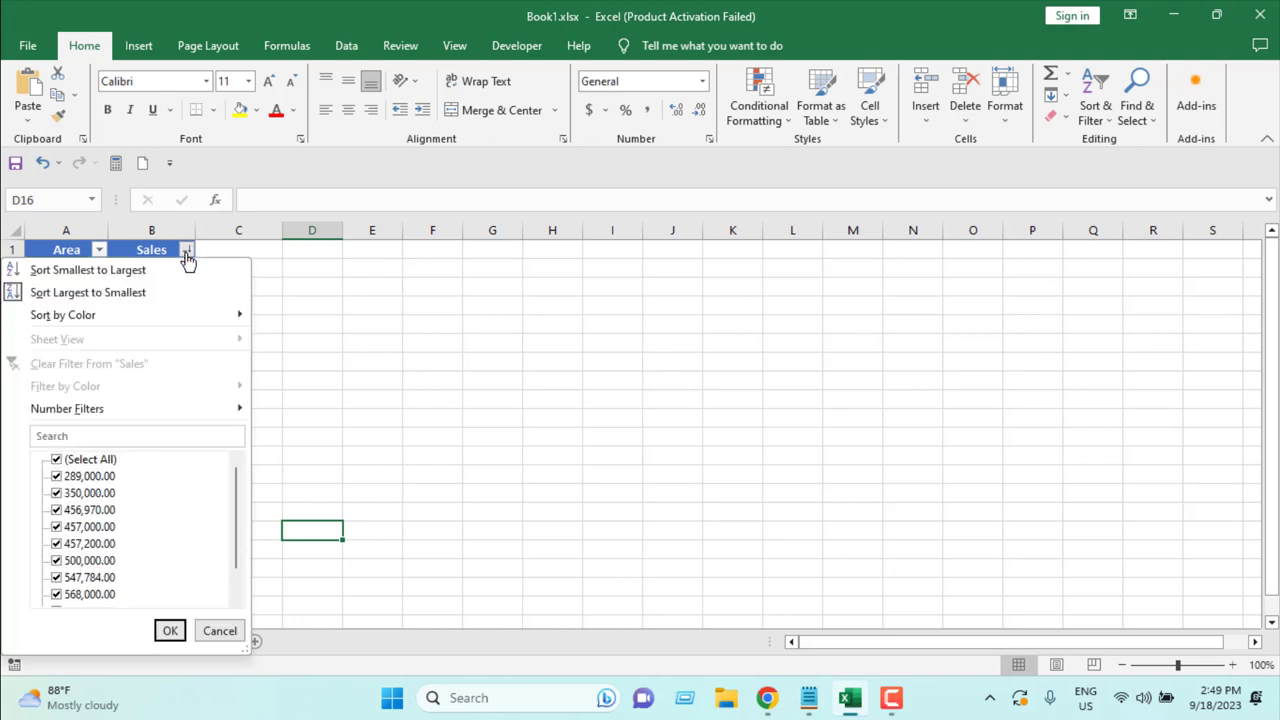
pyautogui.click(57, 510)
pyautogui.click(57, 544)
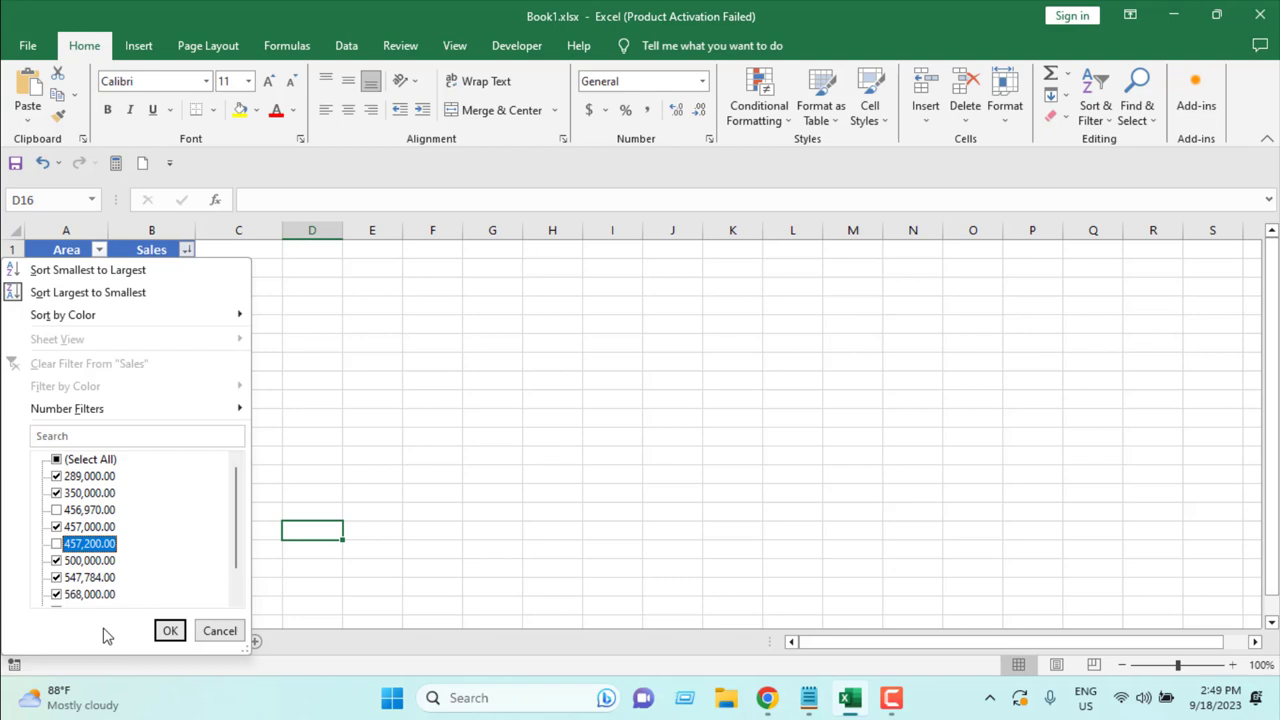
pyautogui.click(170, 630)
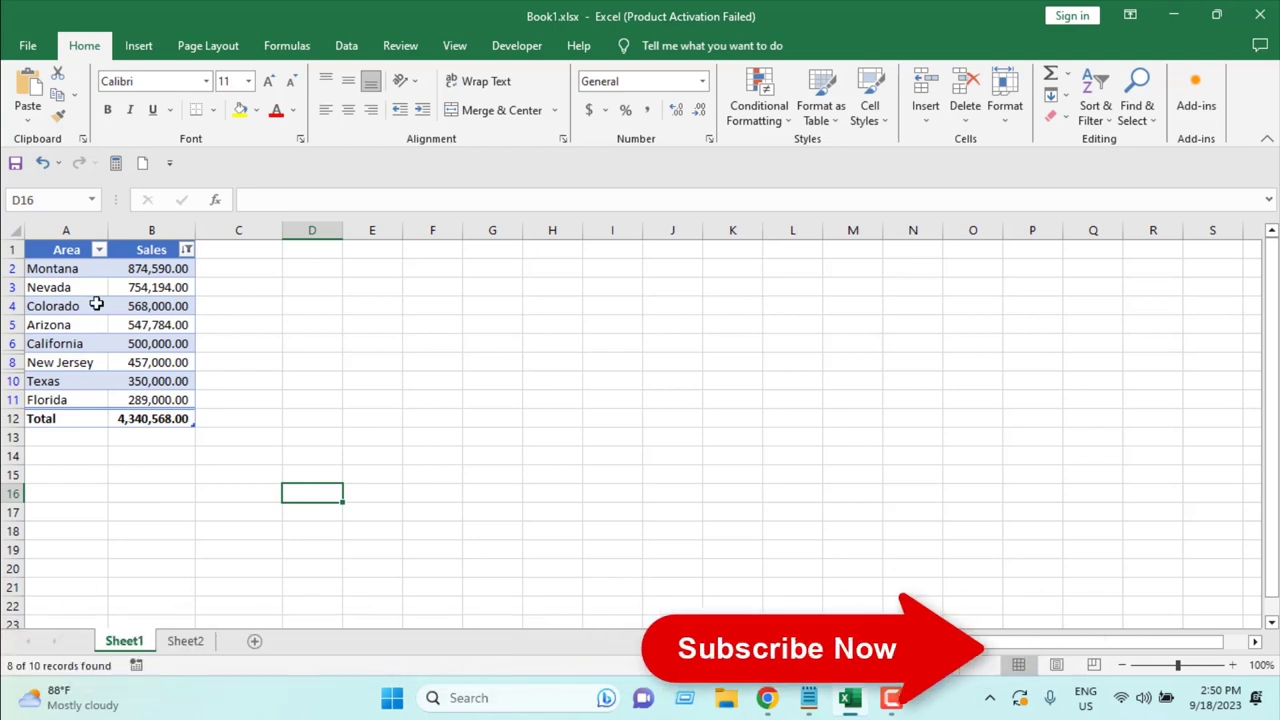
# On Sheet2, type 'Total' in A12 and move to B12
pyautogui.click(185, 643)
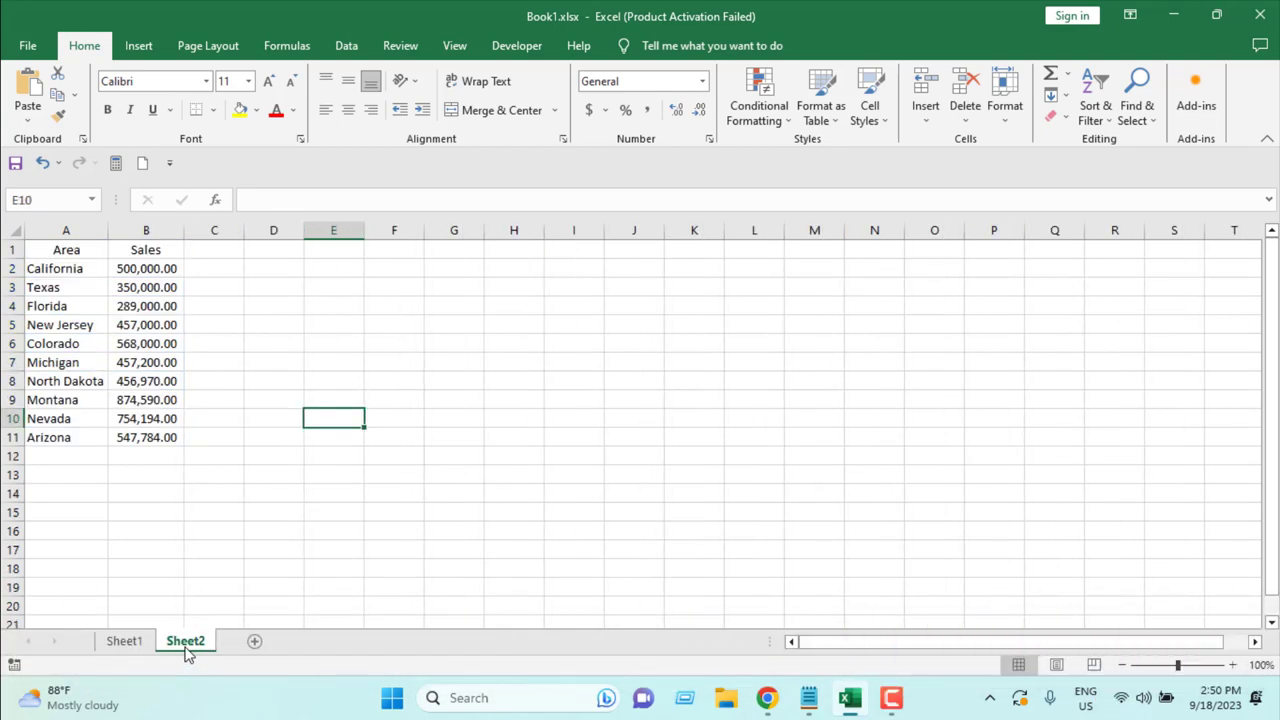
pyautogui.click(46, 455)
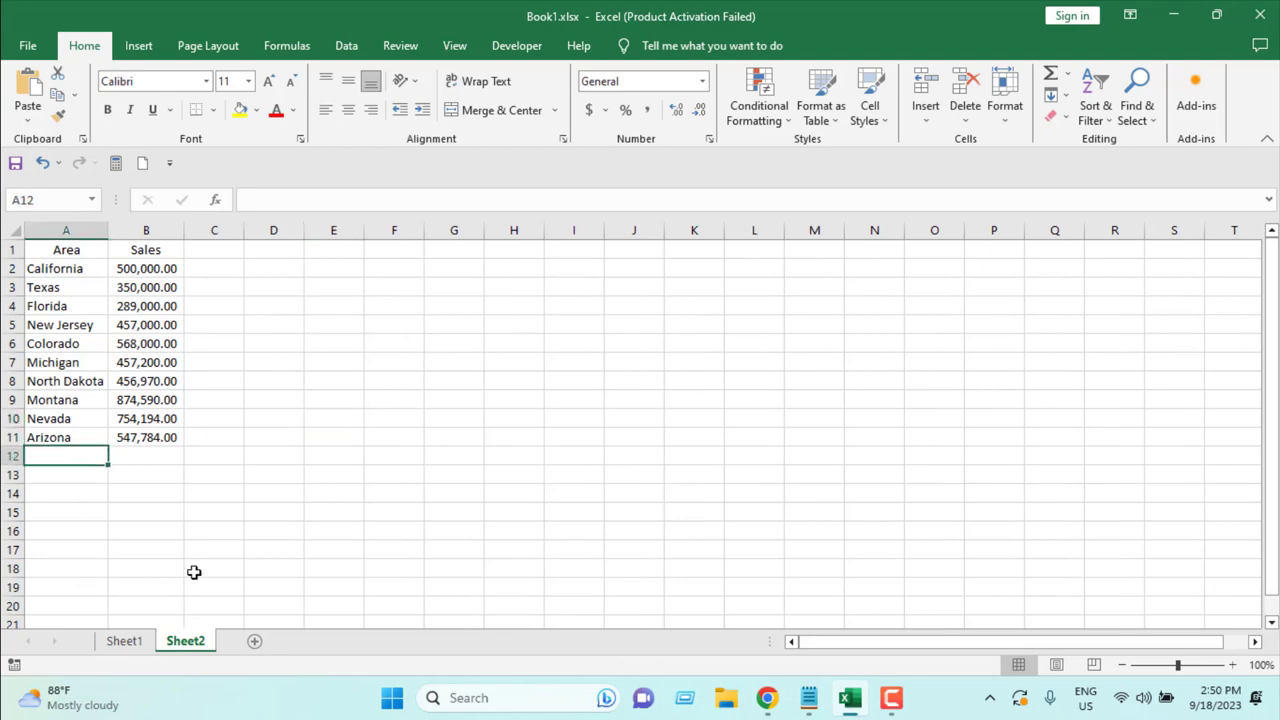
pyautogui.press('F2')
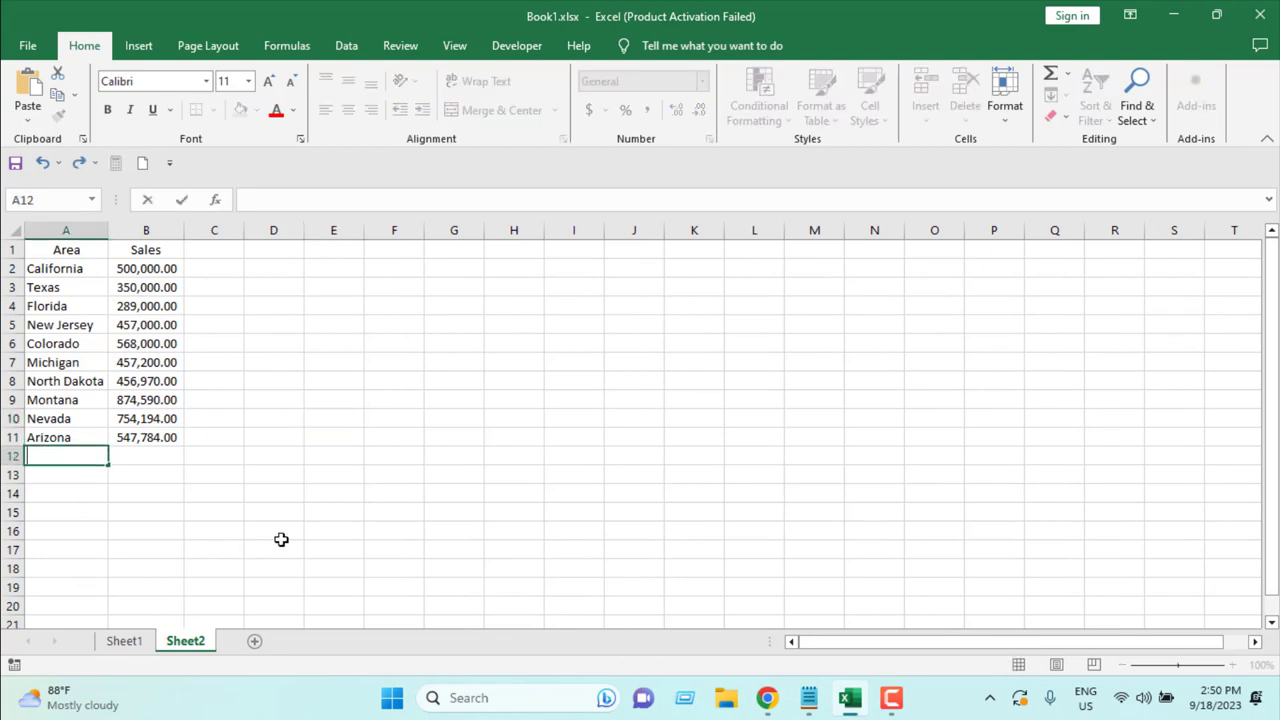
pyautogui.write('Total')
pyautogui.press('Return')
pyautogui.press('Right')
pyautogui.press('Up')
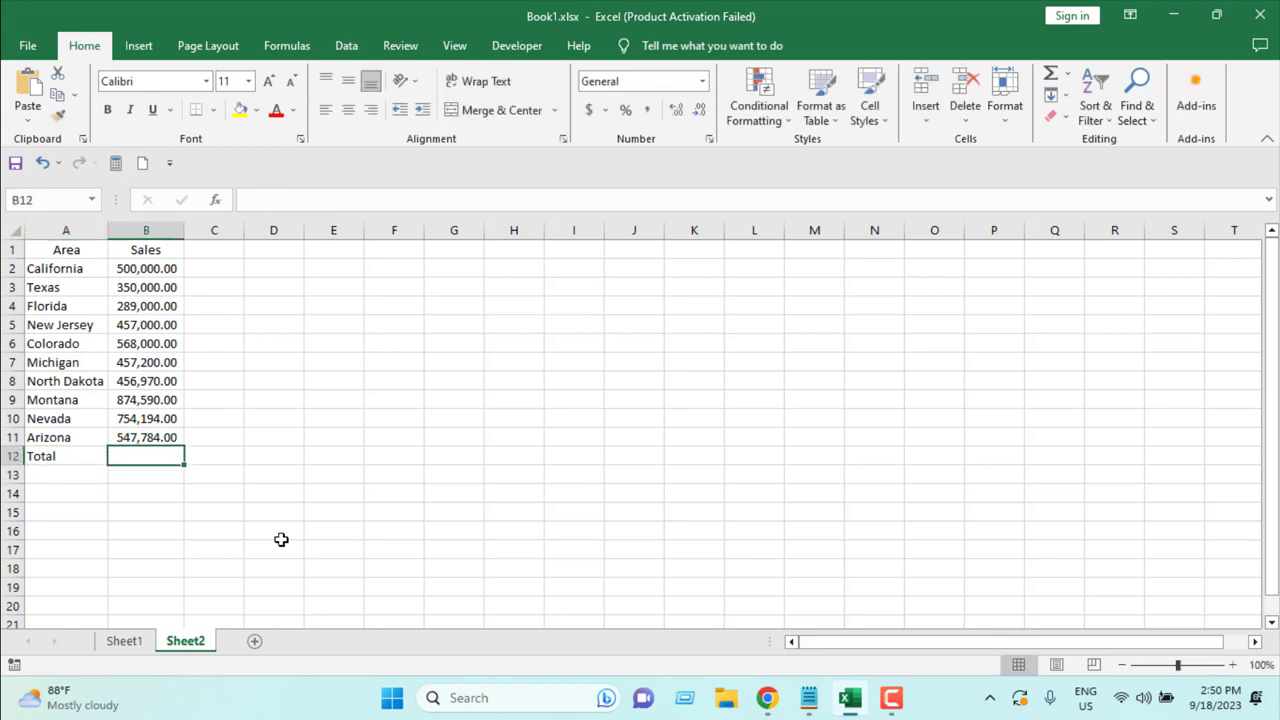
# Enter =SUBTOTAL(9,B2:B11) in B12, summing the sales to 5254738
pyautogui.write('=Sub')
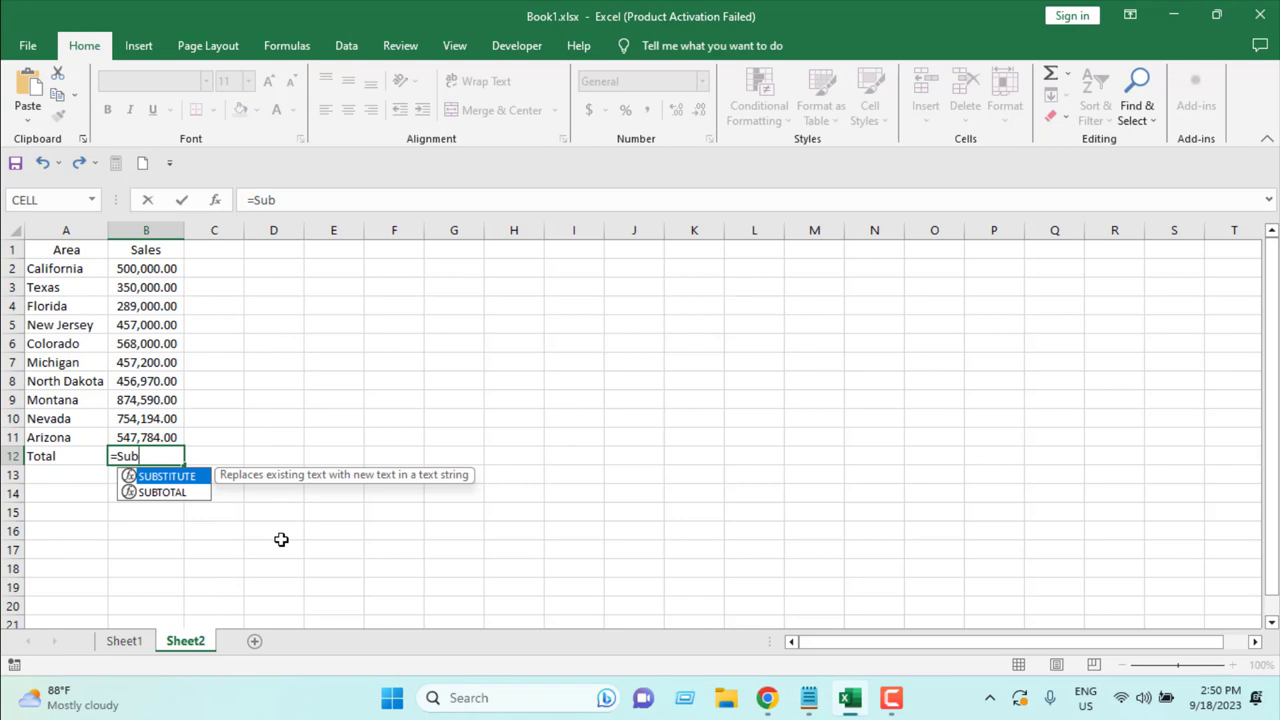
pyautogui.doubleClick(194, 492)
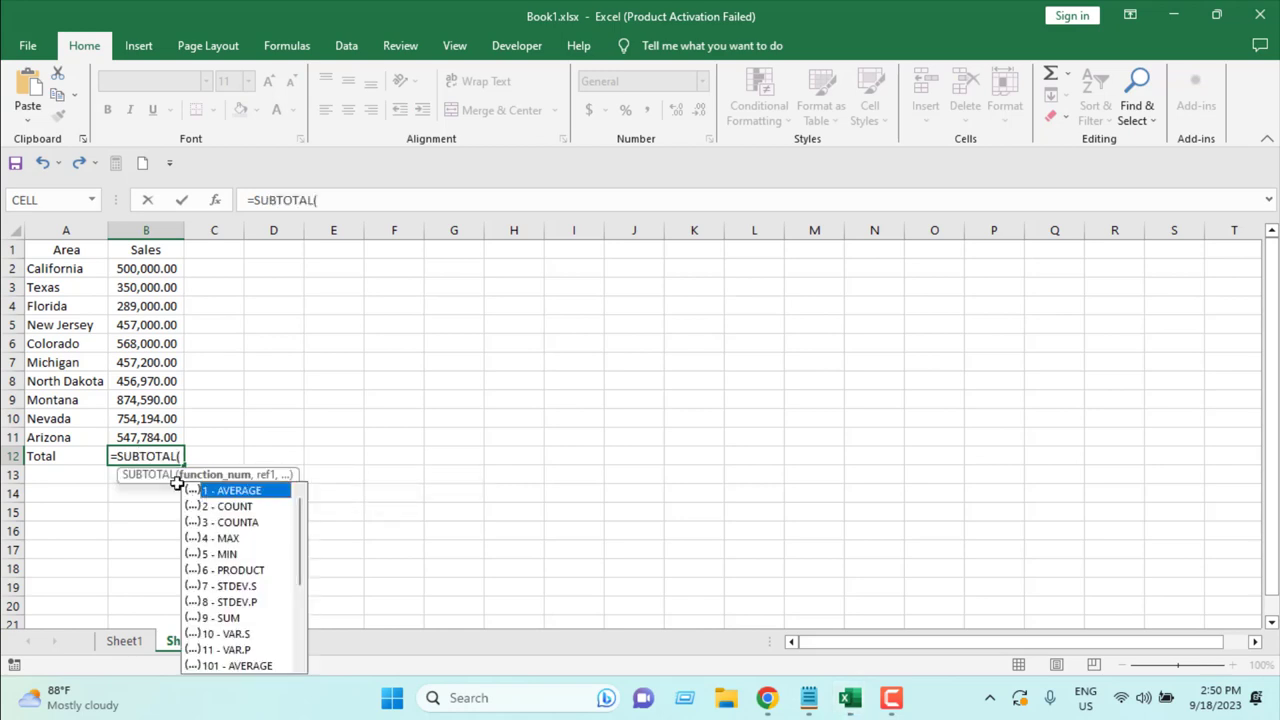
pyautogui.click(229, 619)
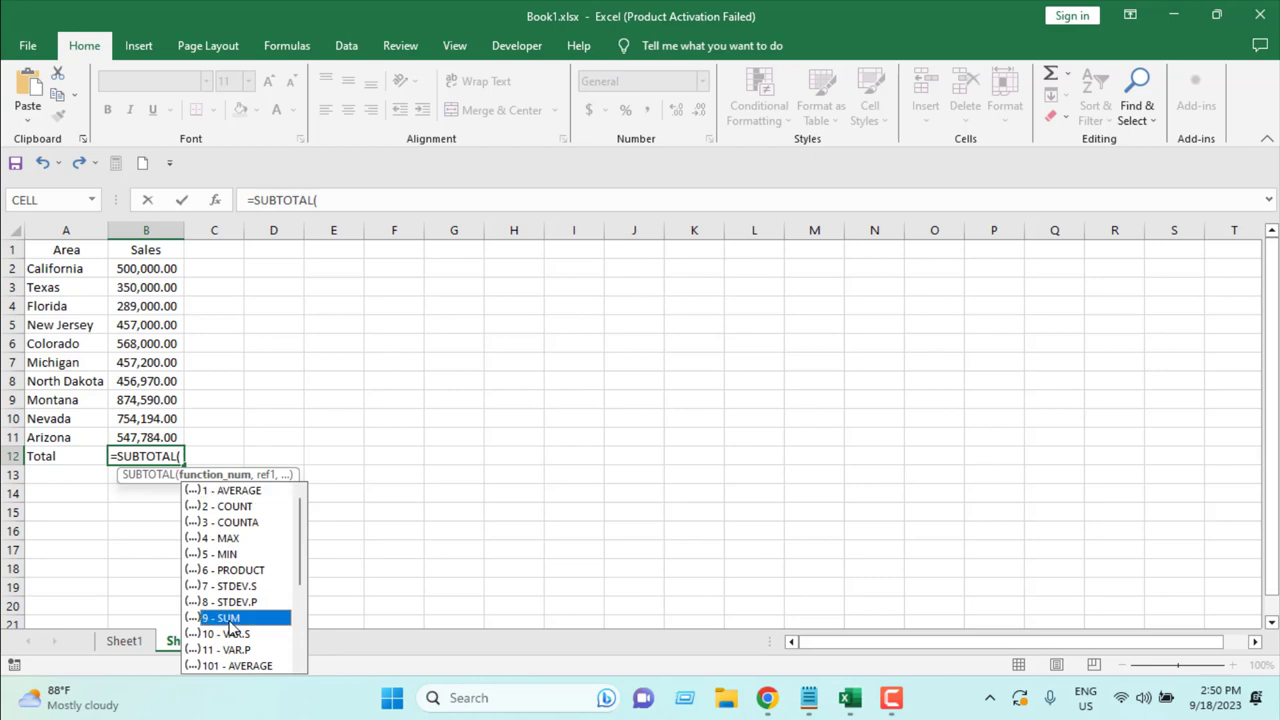
pyautogui.doubleClick(229, 619)
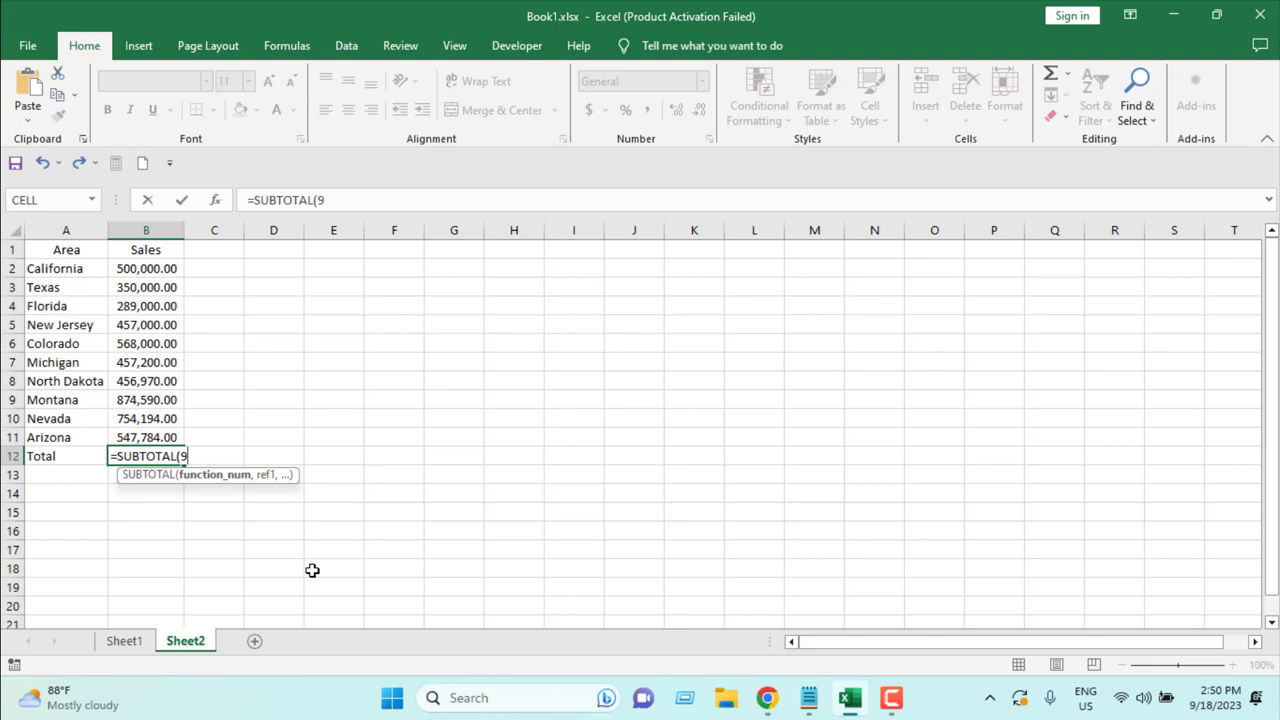
pyautogui.write(',')
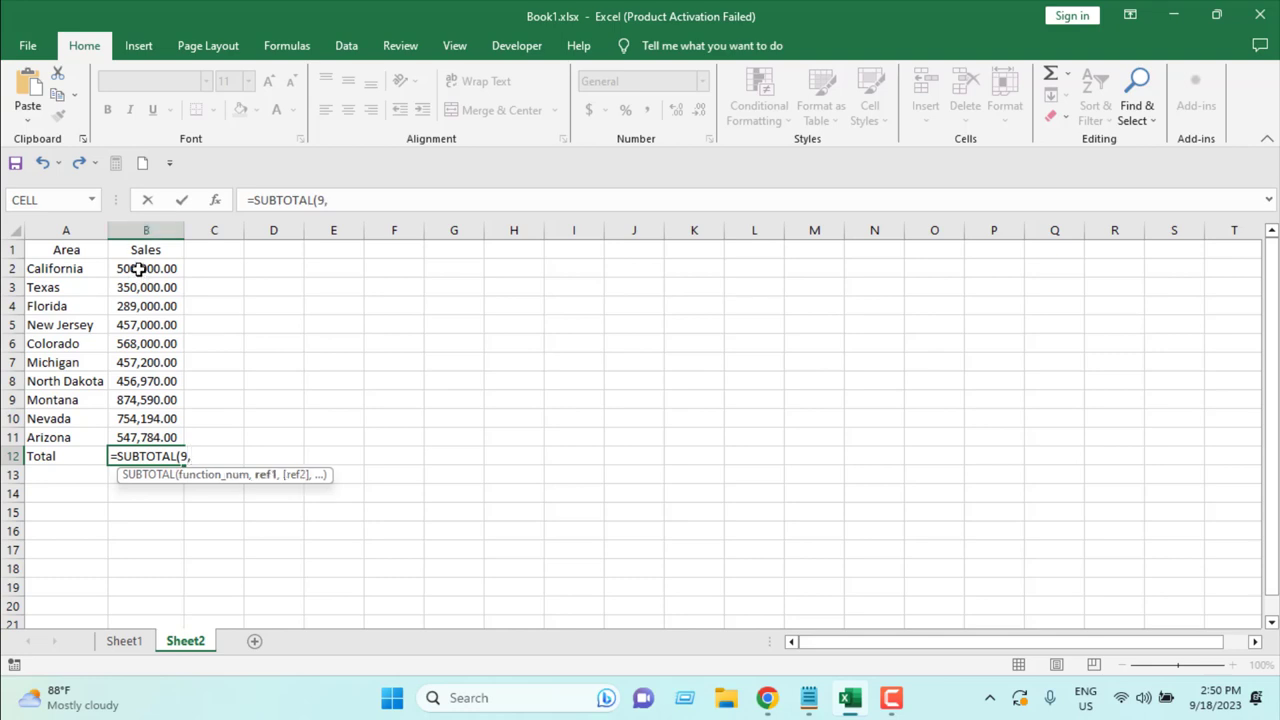
pyautogui.moveTo(138, 269); pyautogui.dragTo(146, 438)
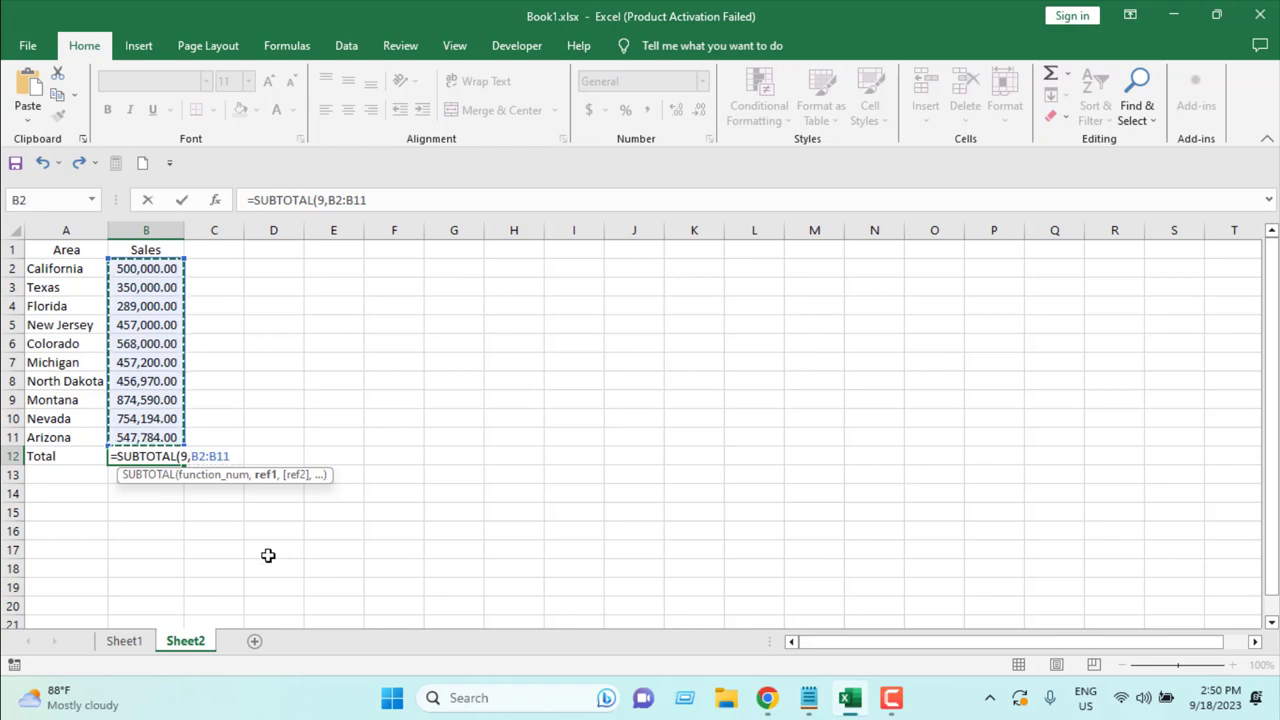
pyautogui.write(')')
pyautogui.press('Return')
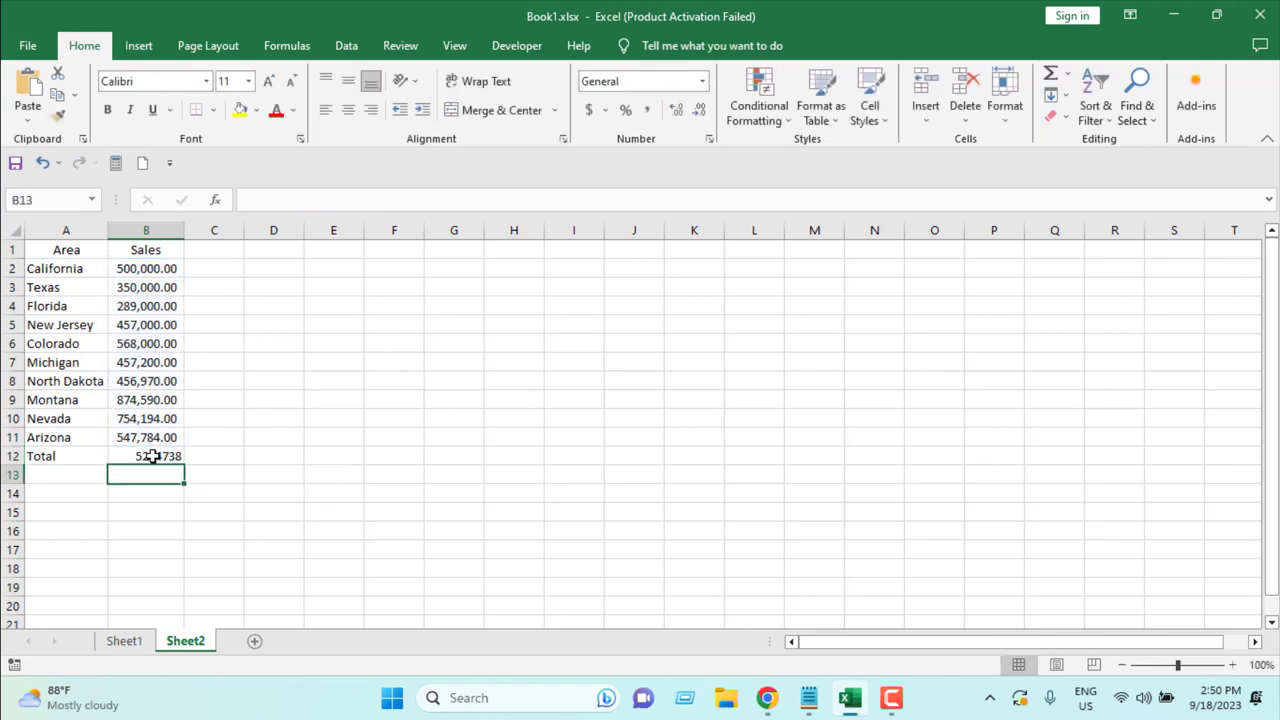
# Format the total in B12 as Number
pyautogui.click(116, 459)
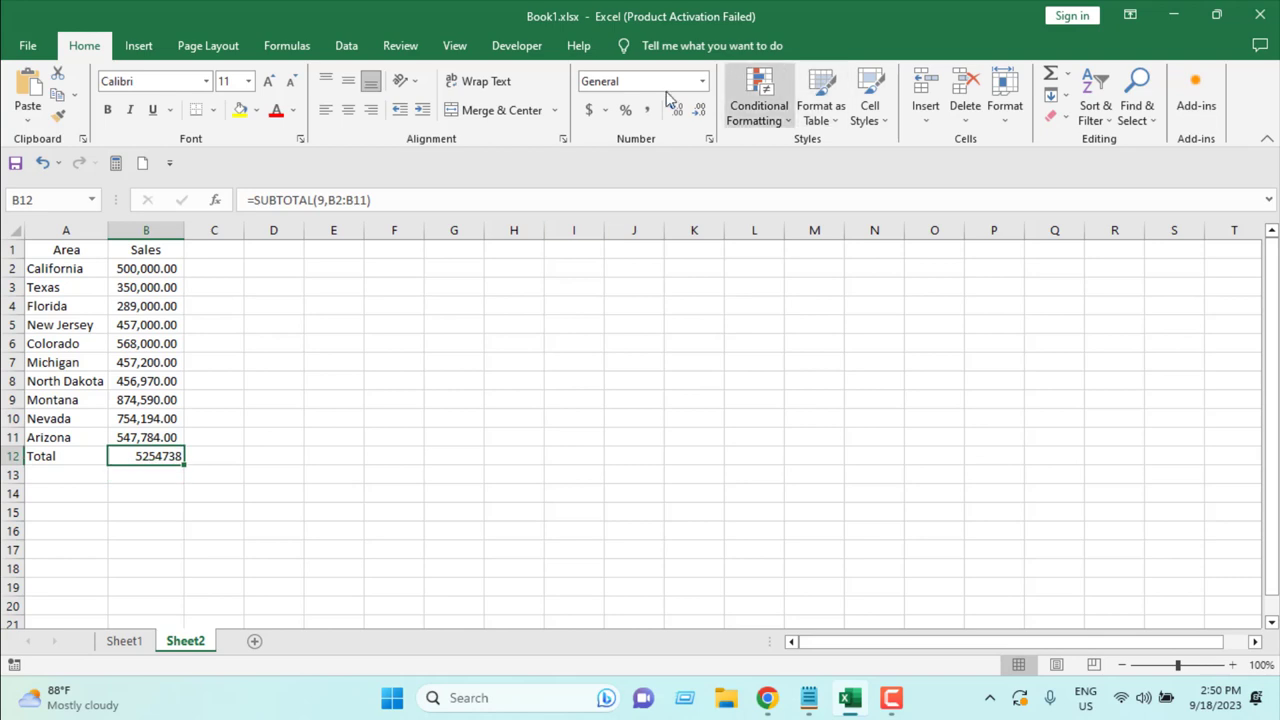
pyautogui.click(702, 83)
pyautogui.click(672, 165)
# Delete the Arizona row (row 11)
pyautogui.press('Up')
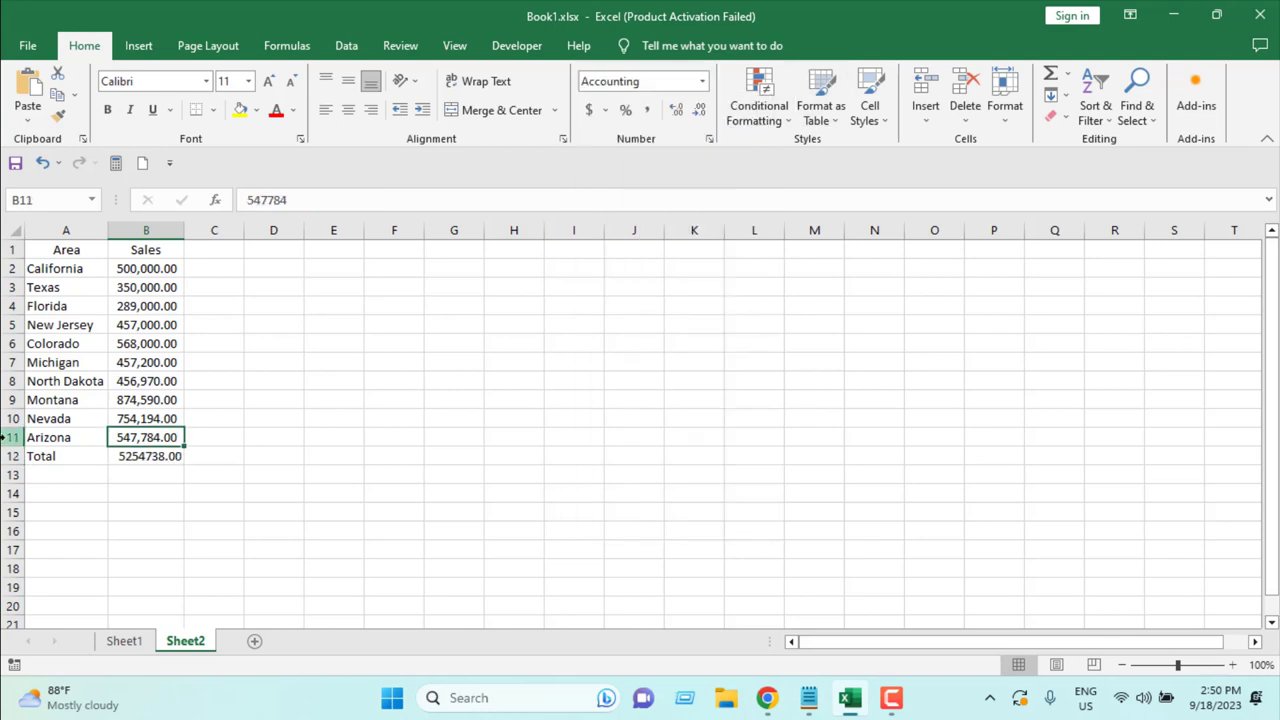
pyautogui.rightClick(5, 437)
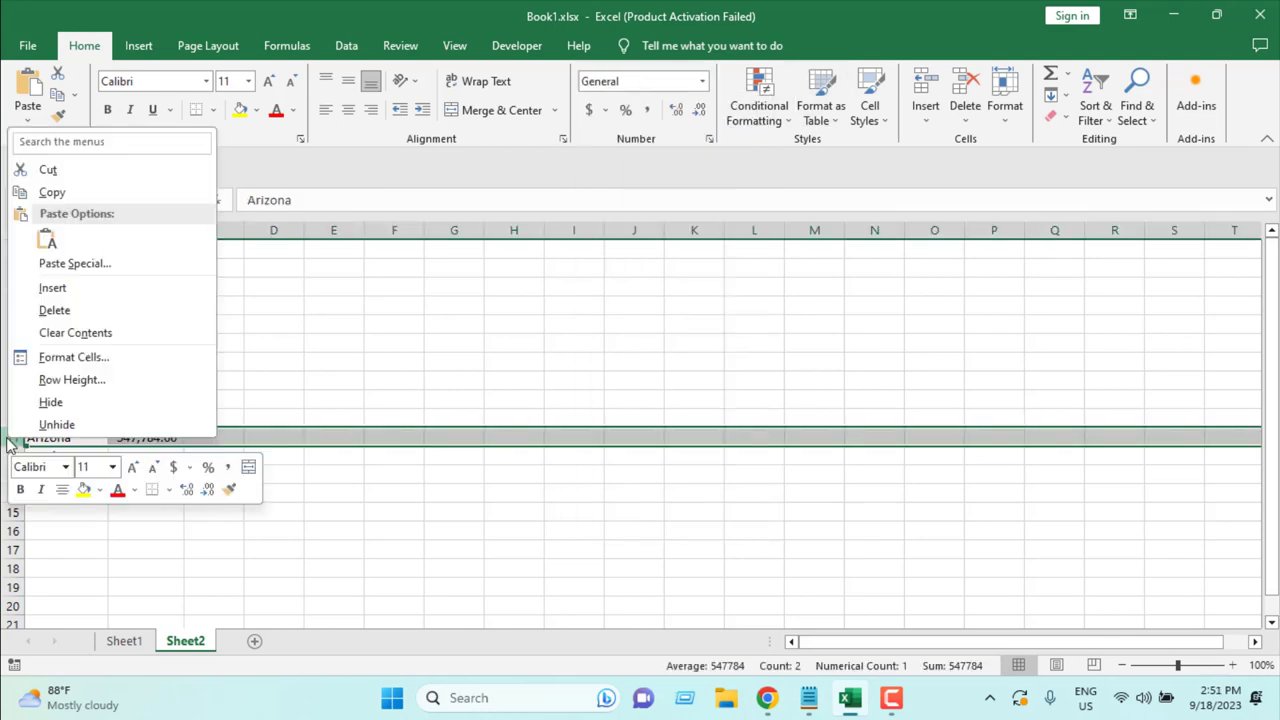
pyautogui.click(74, 318)
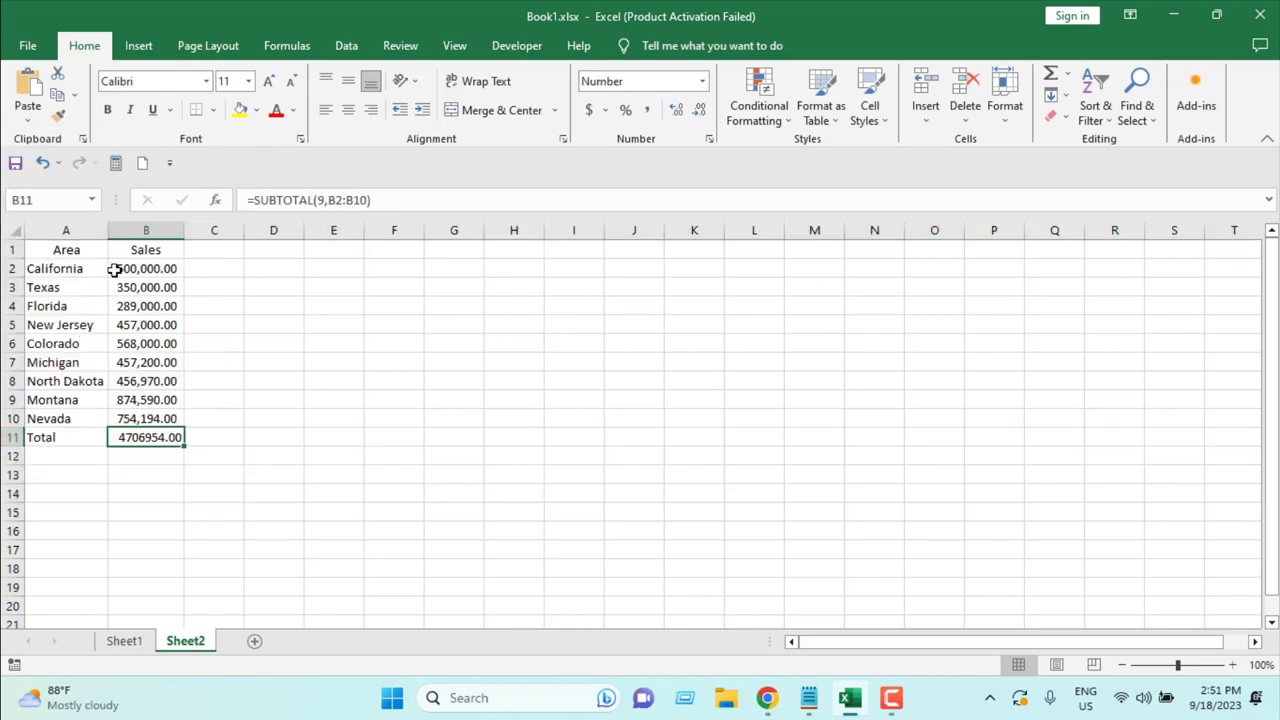
# Apply Comma Style to the total, now =SUBTOTAL(9,B2:B10) showing 4,706,954.00
pyautogui.moveTo(54, 269); pyautogui.dragTo(143, 420)
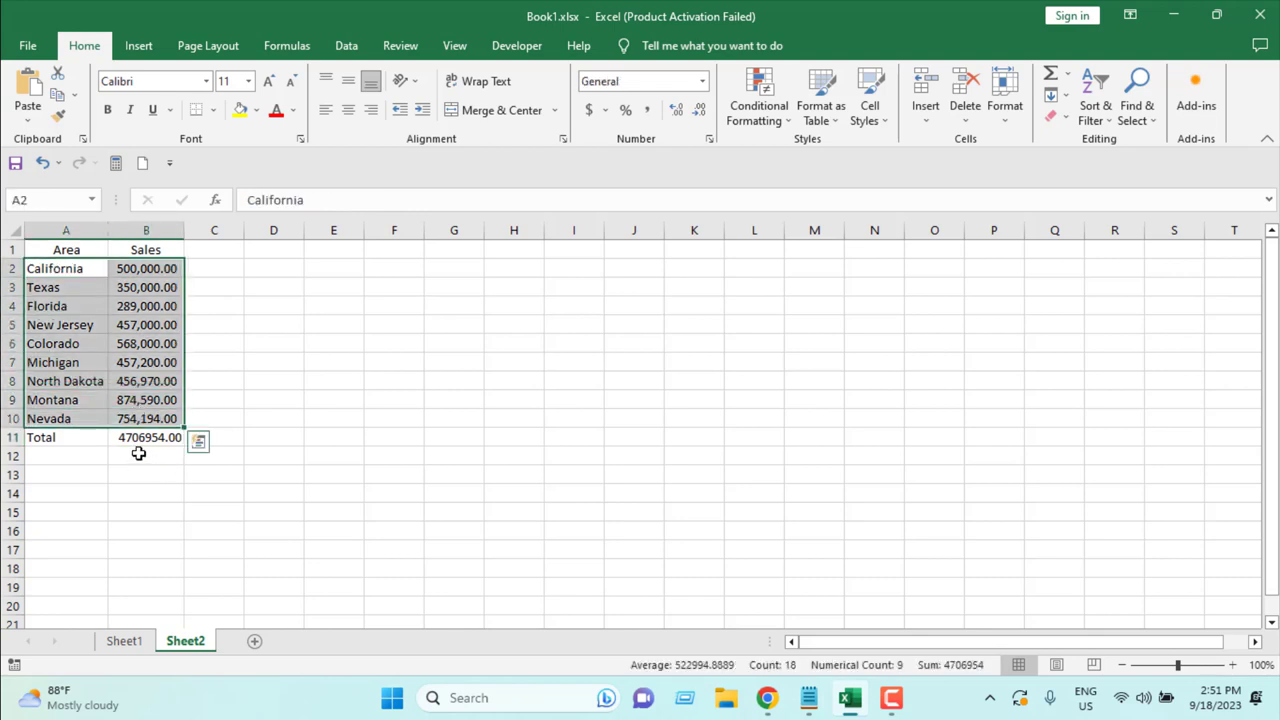
pyautogui.click(130, 437)
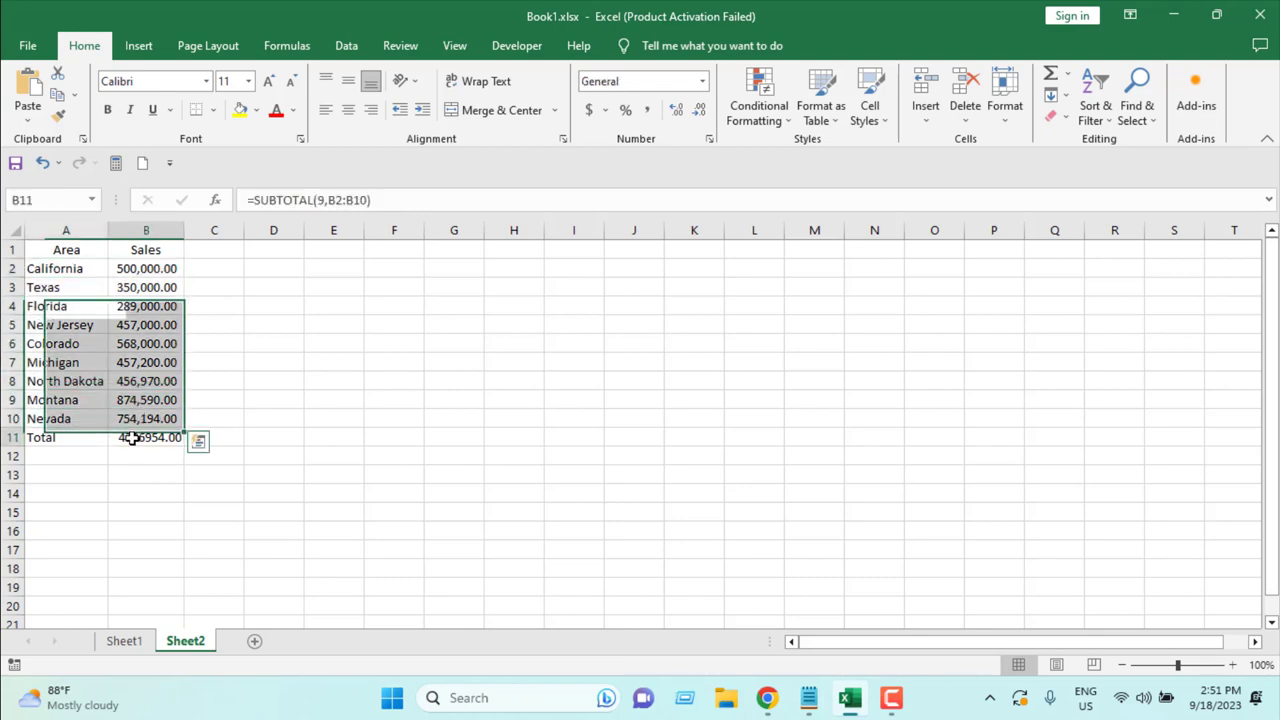
pyautogui.click(646, 110)
pyautogui.click(138, 468)
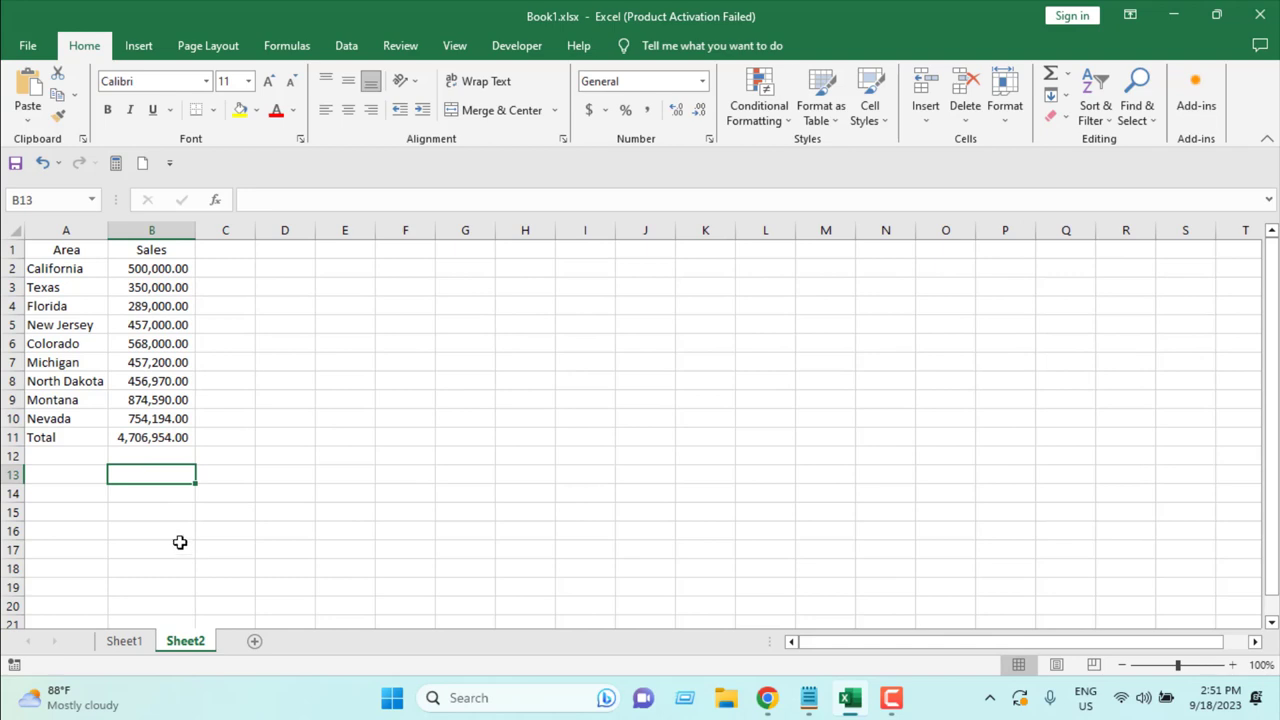
pyautogui.click(63, 431)
pyautogui.click(159, 436)
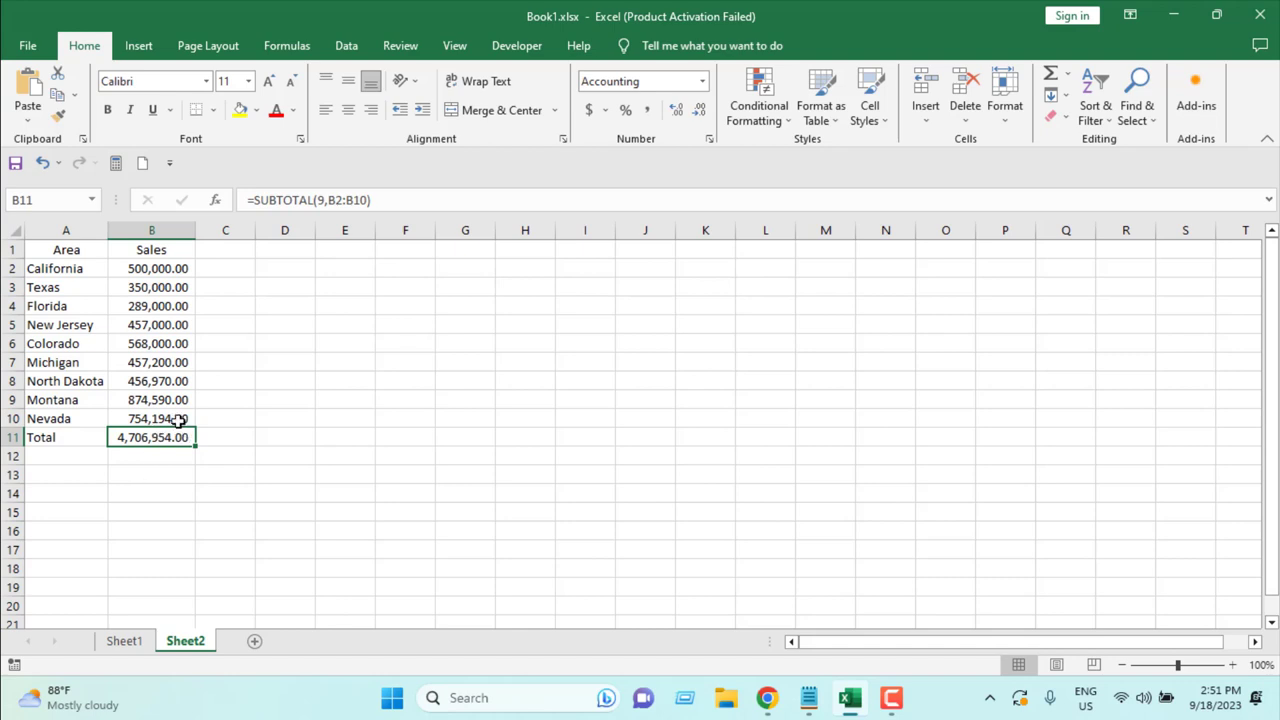
# Add filters to A1:B10 and sort Sales largest to smallest
pyautogui.moveTo(177, 419); pyautogui.dragTo(45, 250)
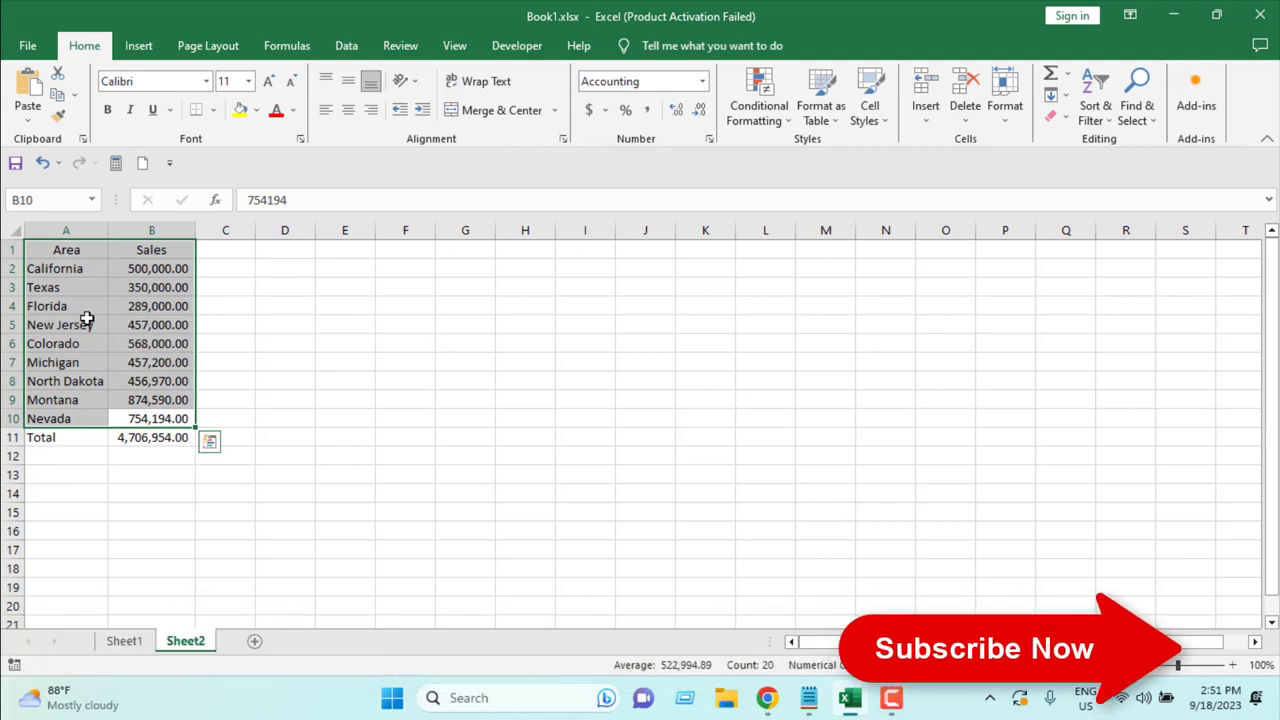
pyautogui.click(1096, 100)
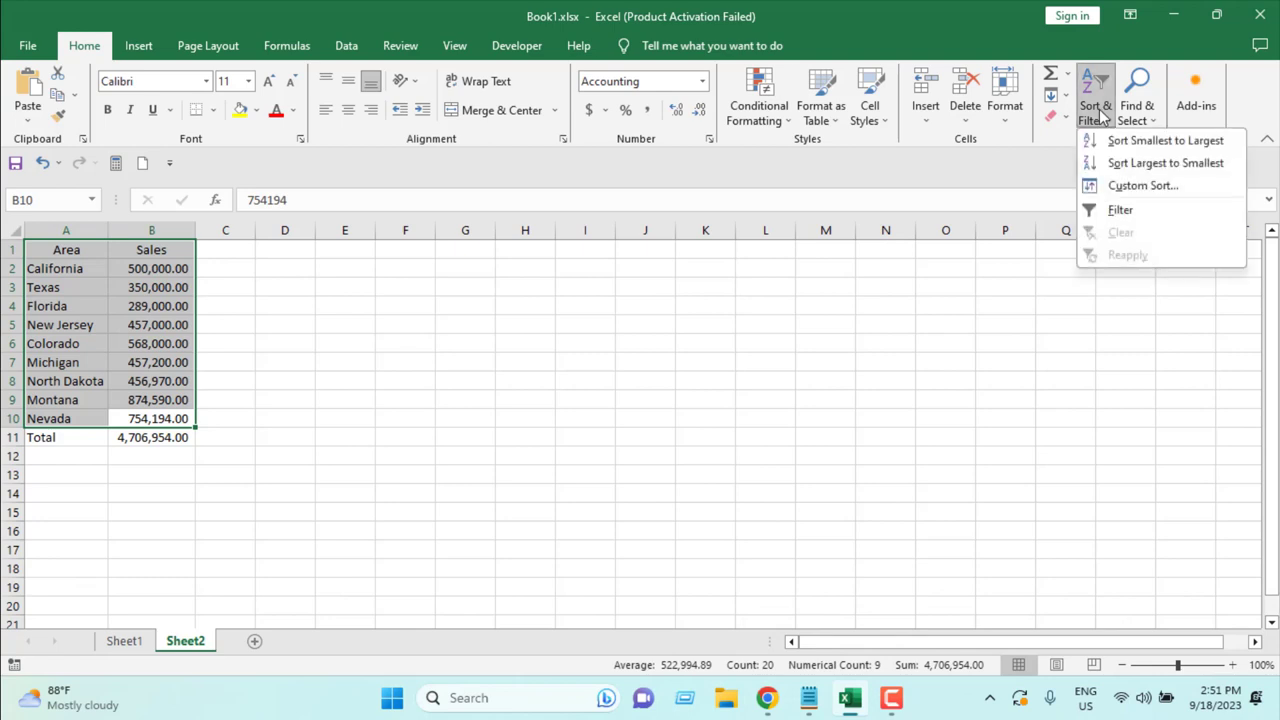
pyautogui.click(1121, 210)
pyautogui.click(248, 491)
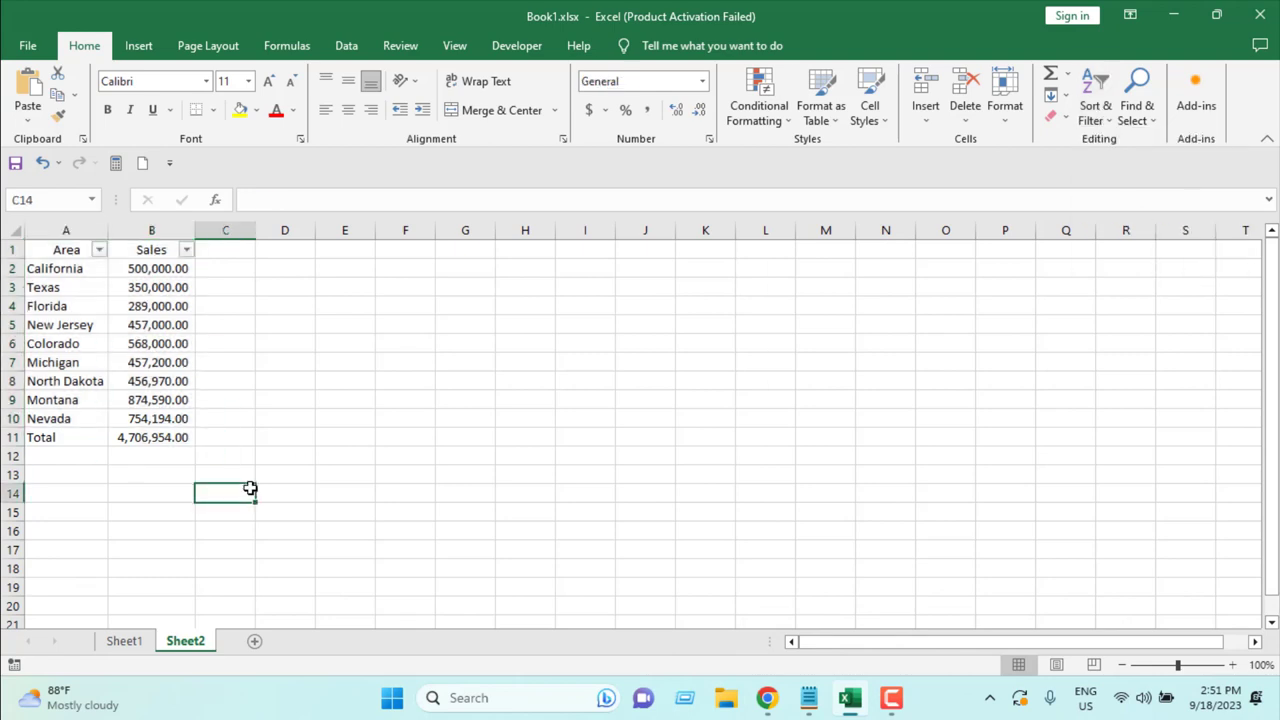
pyautogui.click(186, 251)
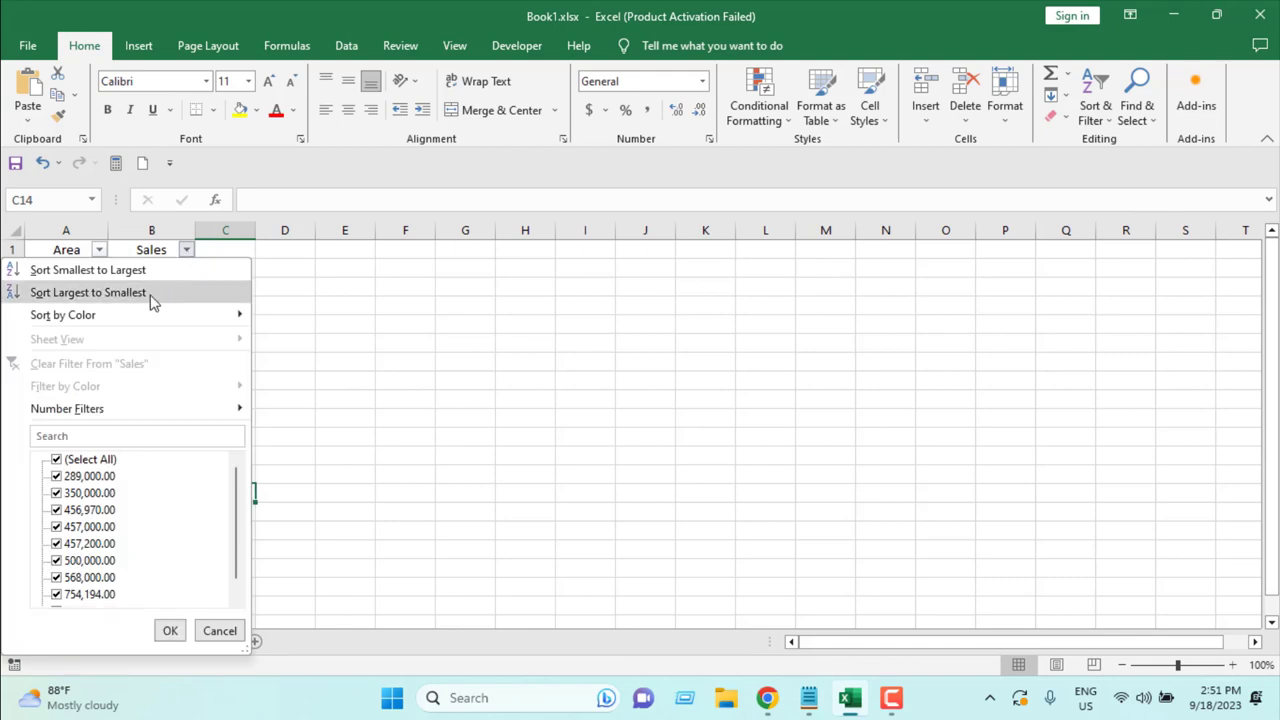
pyautogui.click(152, 293)
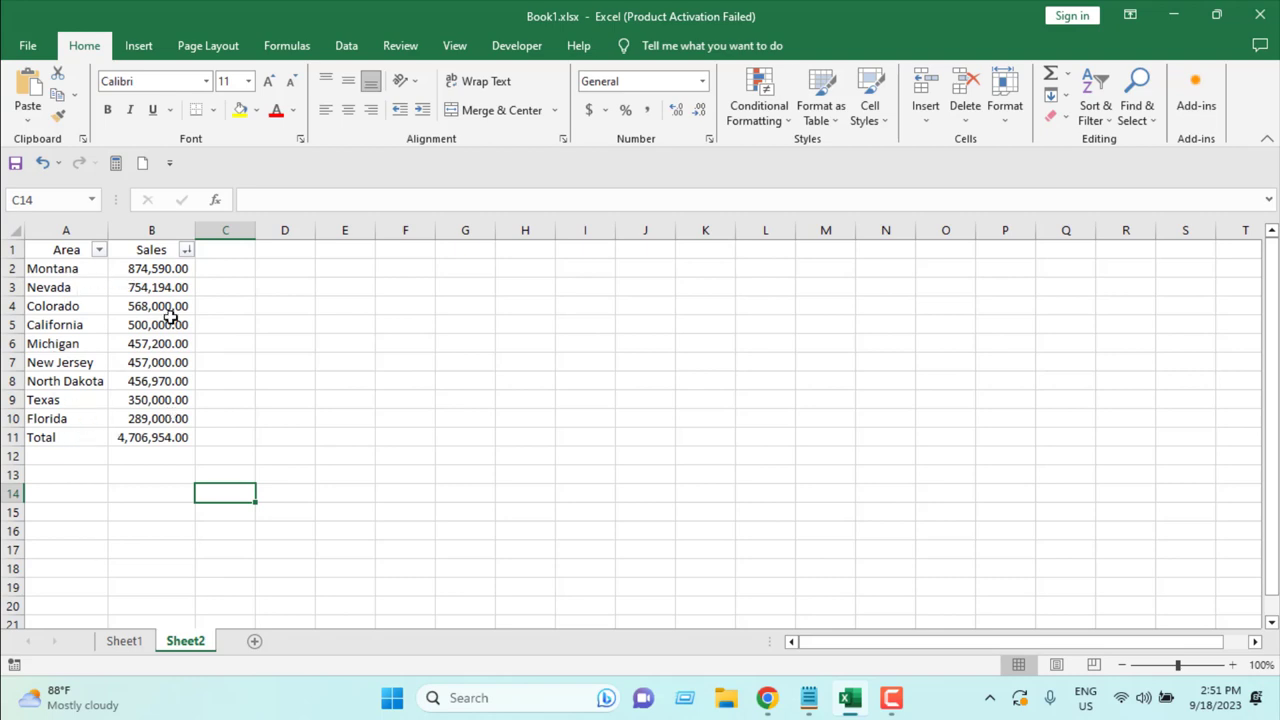
# Filter out the 456,970, 350,000 and 457,000 sales, dropping the SUBTOTAL to 3,442,984.00
pyautogui.click(183, 250)
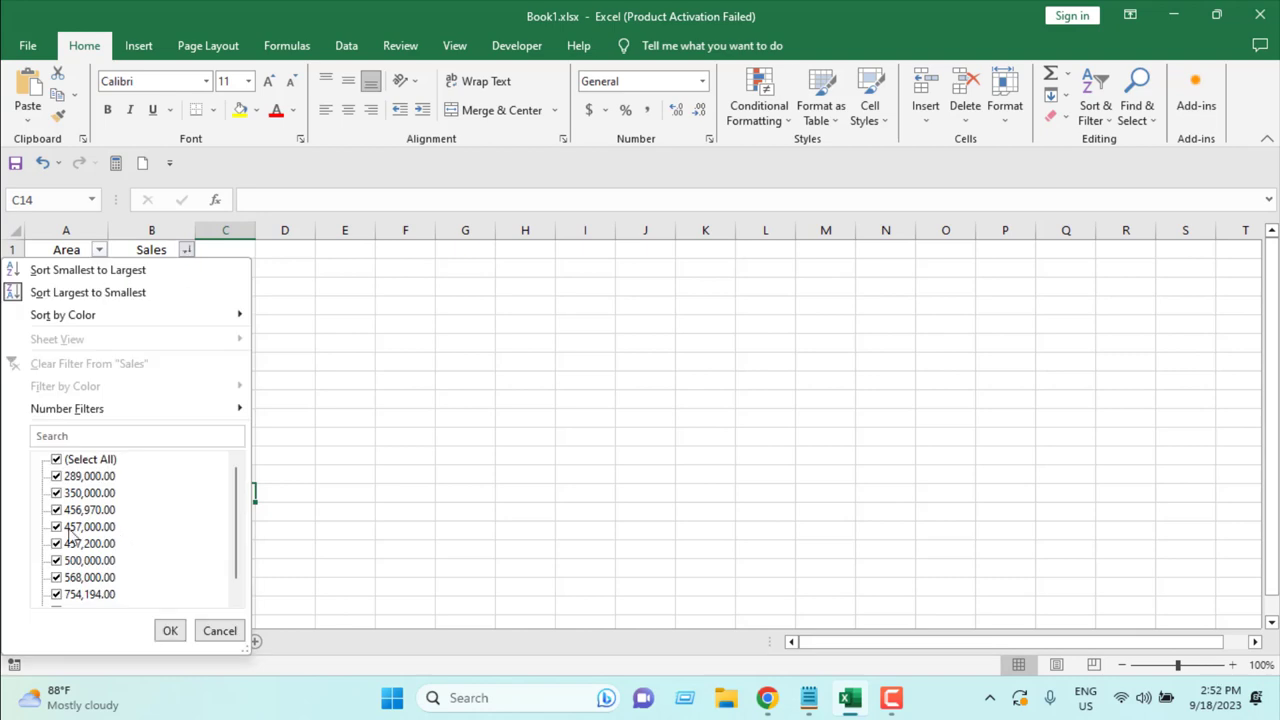
pyautogui.click(56, 510)
pyautogui.click(56, 493)
pyautogui.click(57, 527)
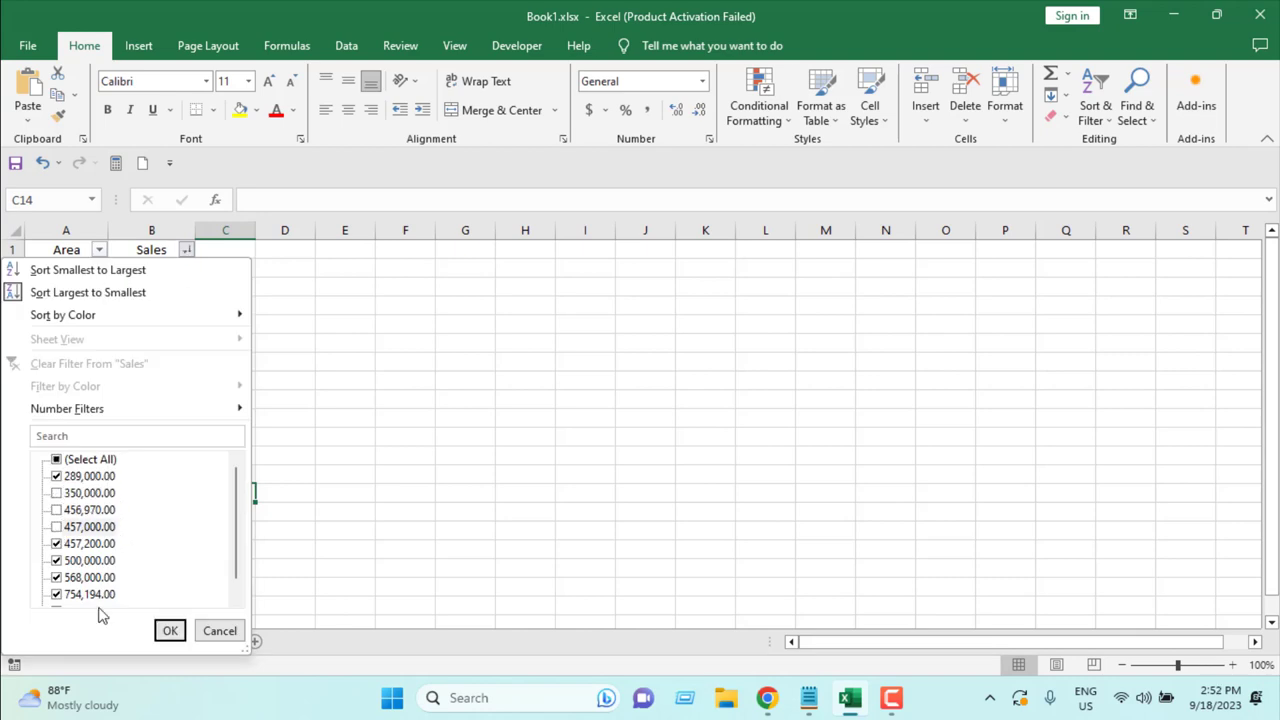
pyautogui.click(166, 630)
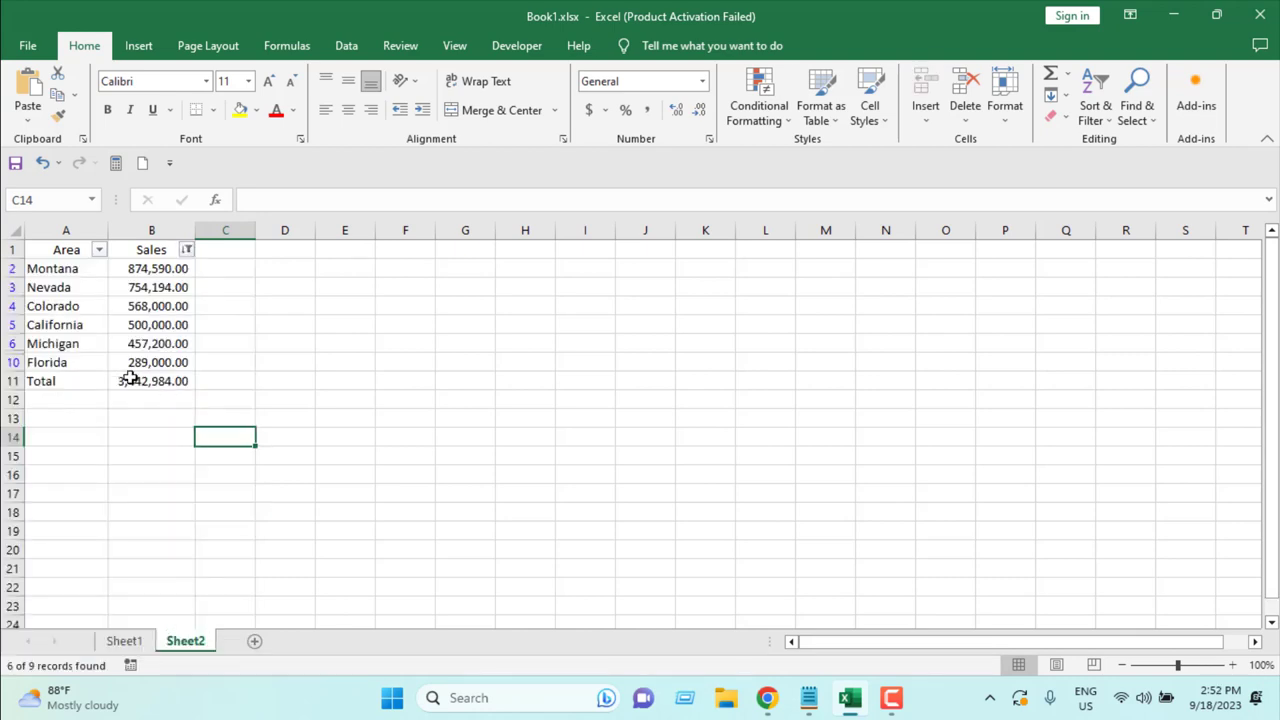
pyautogui.click(100, 385)
pyautogui.click(131, 384)
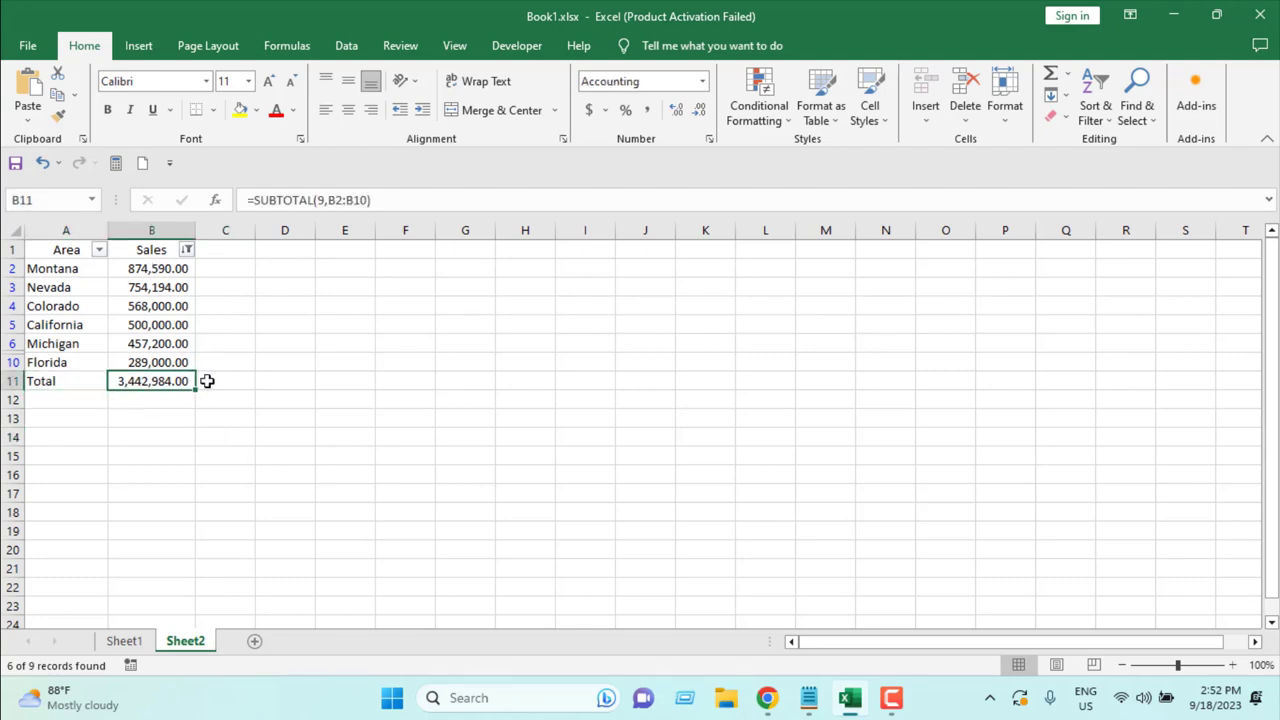
pyautogui.click(184, 432)
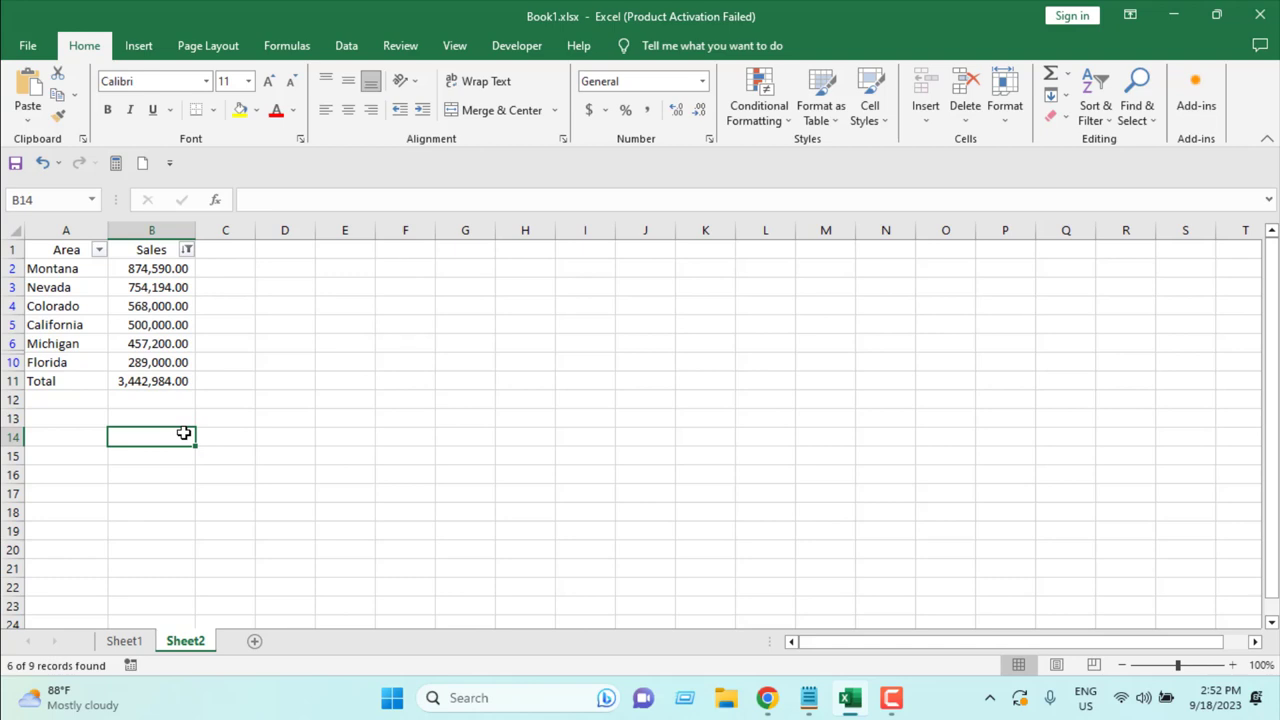